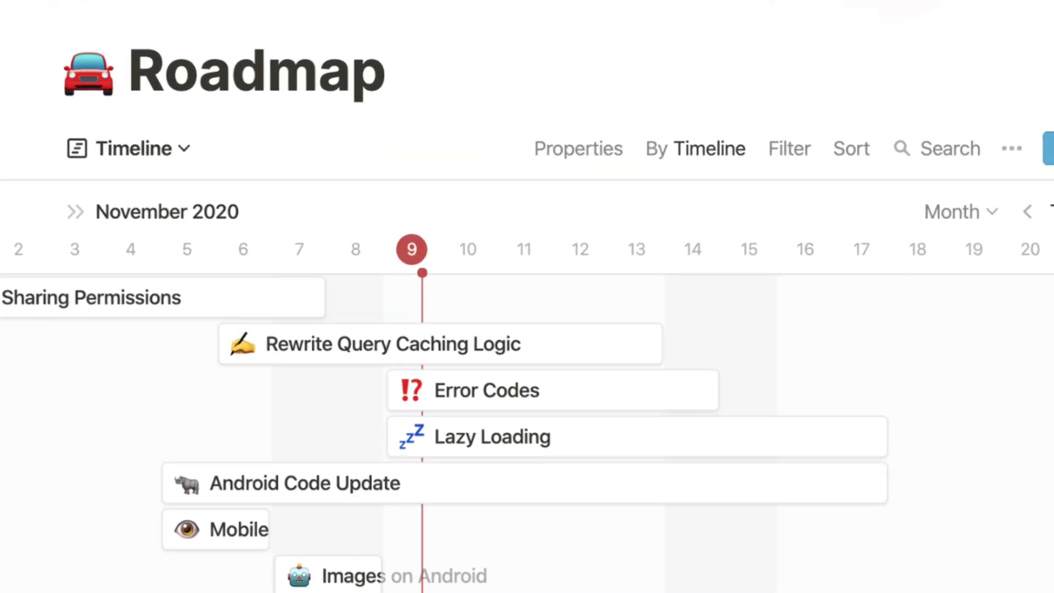
Stretch the Rewrite Query Logic bar on the Roadmap timeline to end on Nov 13 instead of Nov 10.
{"action": "scroll", "coordinate": [768, 265], "scroll_direction": "right", "scroll_amount": 3}
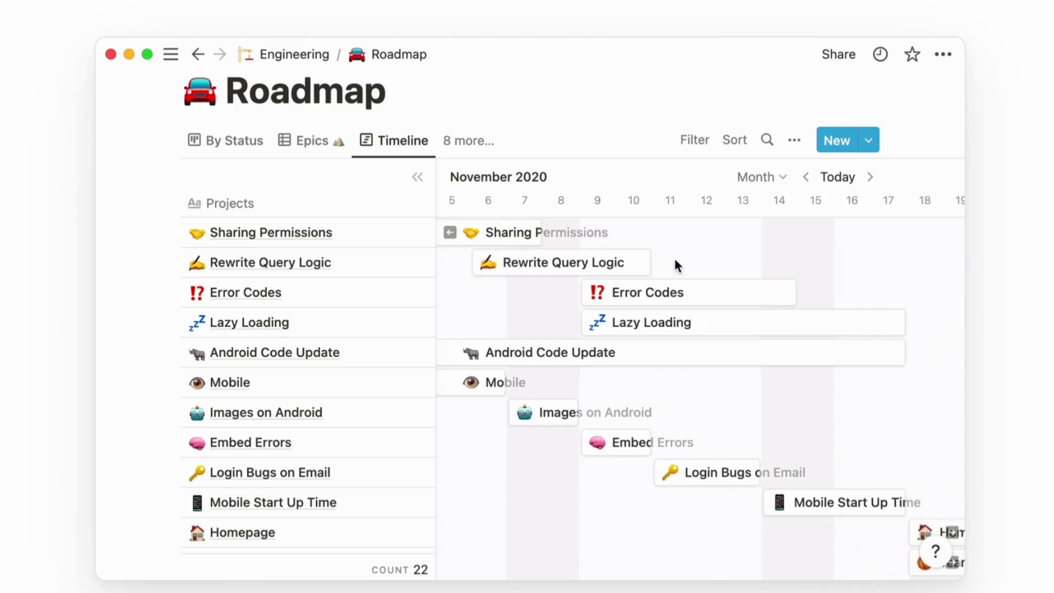
{"action": "left_click_drag", "start_coordinate": [648, 263], "coordinate": [754, 268]}
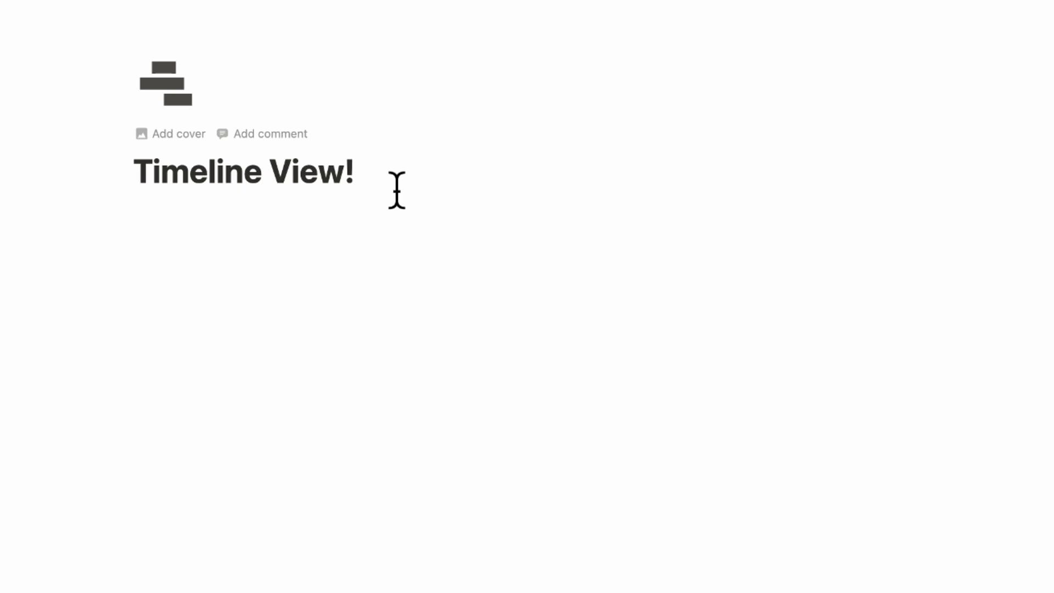
Insert a blank timeline database below the 'Timeline View!' title using /timeline, leaving a line below it.
{"action": "key", "text": "Return"}
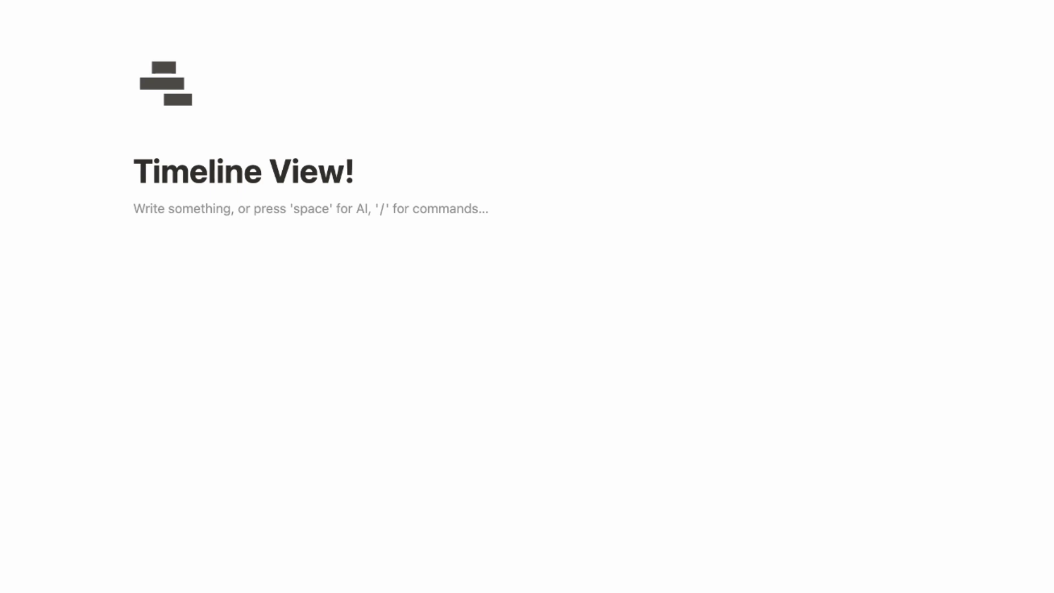
{"action": "type", "text": "/timeline"}
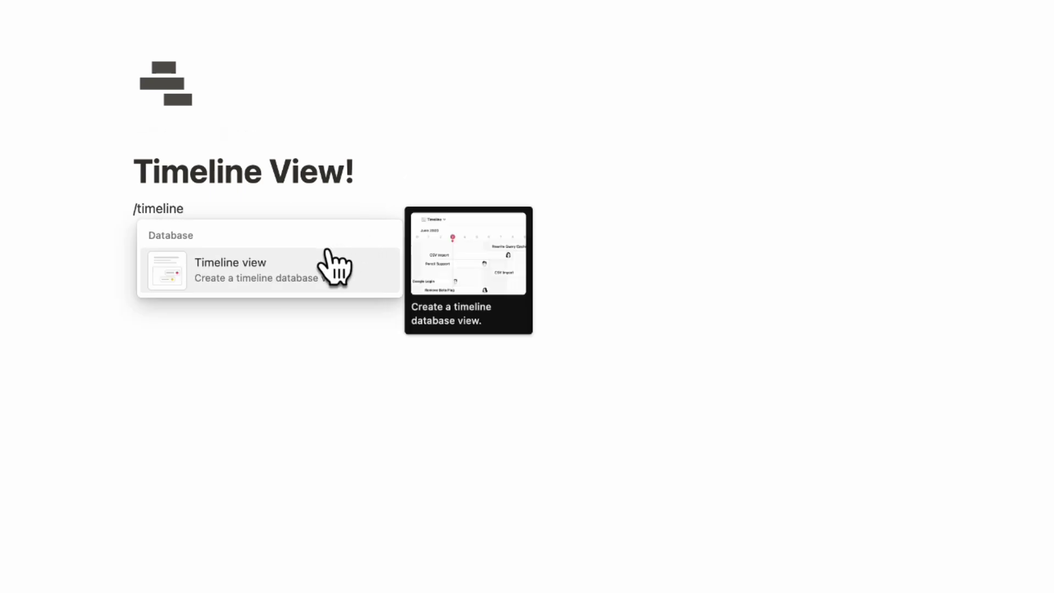
{"action": "left_click", "coordinate": [329, 259]}
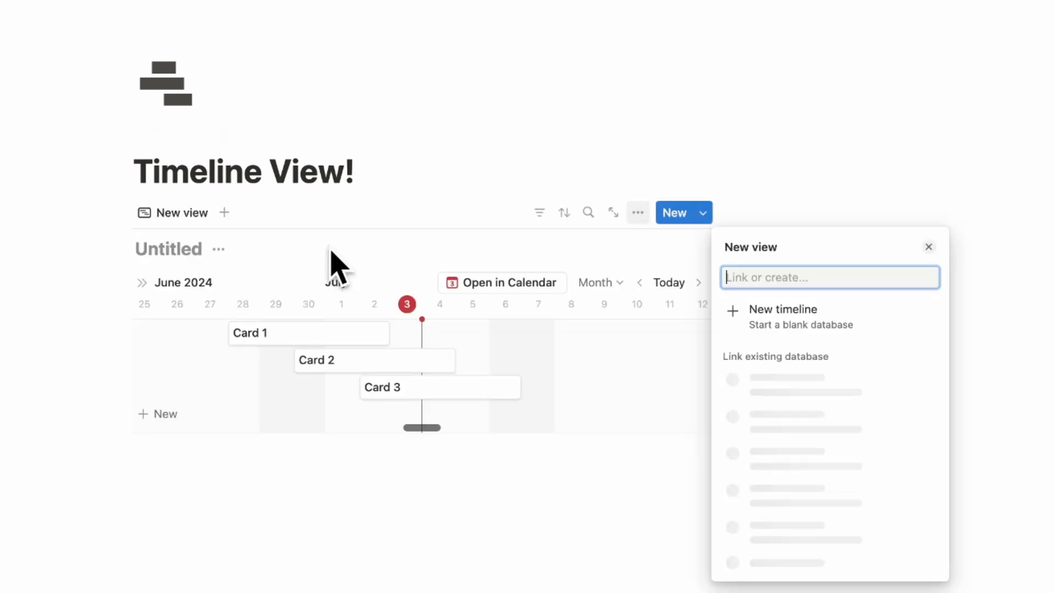
{"action": "left_click", "coordinate": [804, 318]}
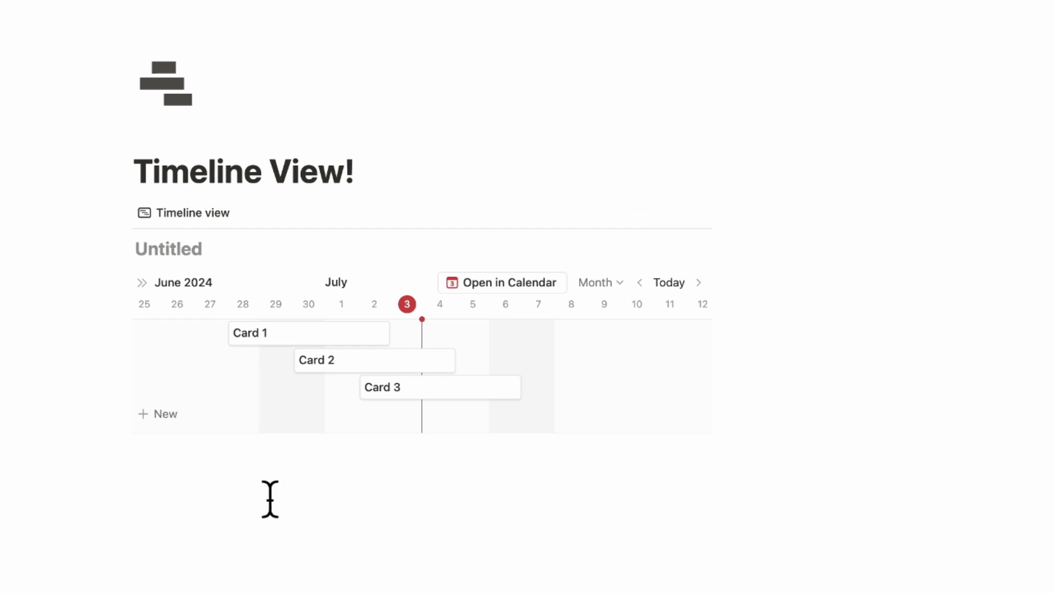
{"action": "left_click", "coordinate": [266, 471]}
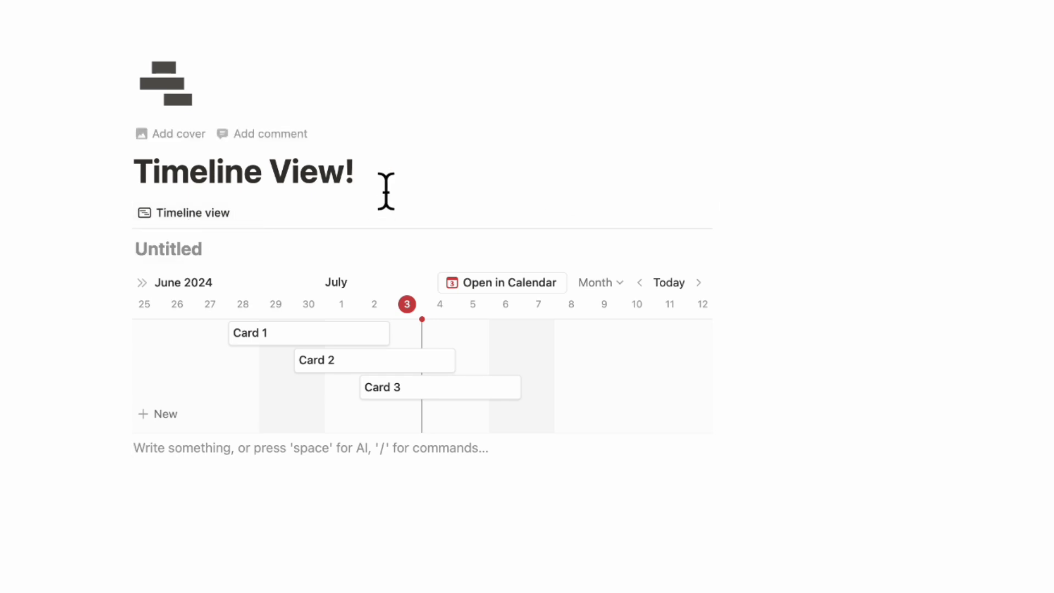
Remove the old timeline database from its block menu, trying Timeline and New timeline on the empty page.
{"action": "left_click", "coordinate": [122, 215]}
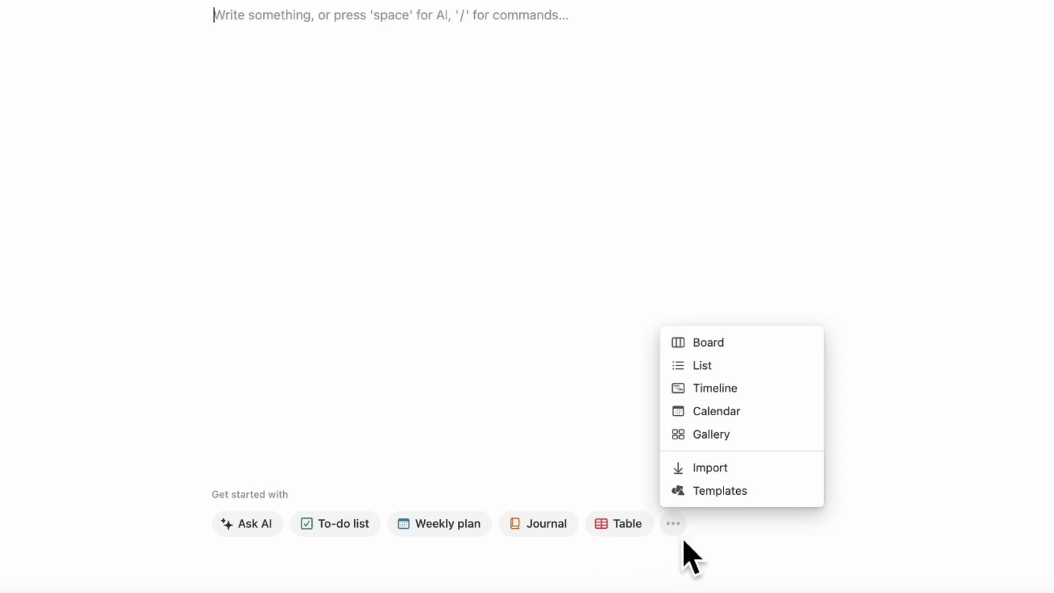
{"action": "left_click", "coordinate": [728, 394]}
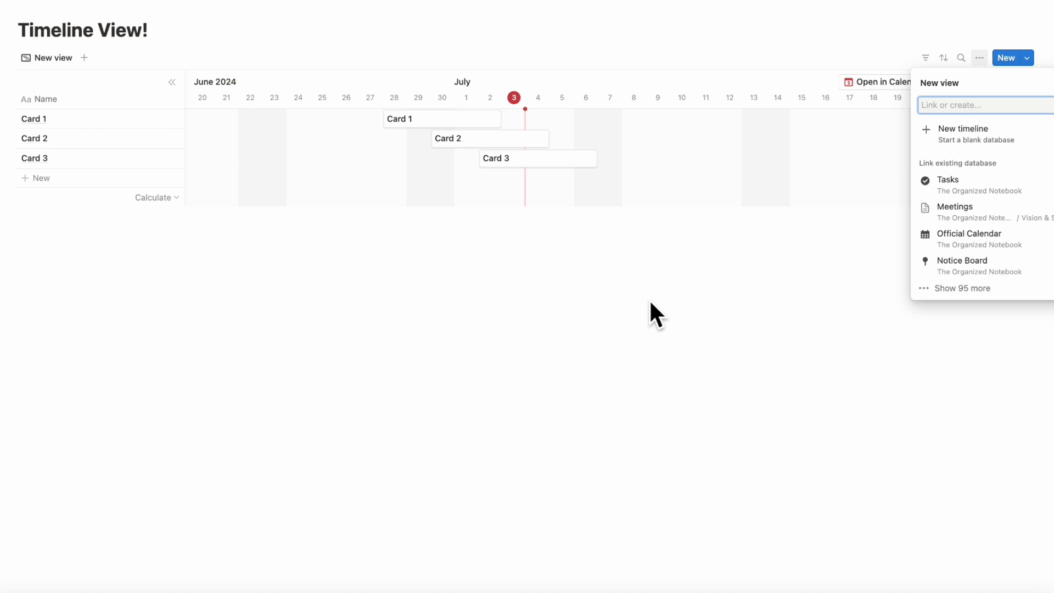
{"action": "left_click", "coordinate": [969, 146]}
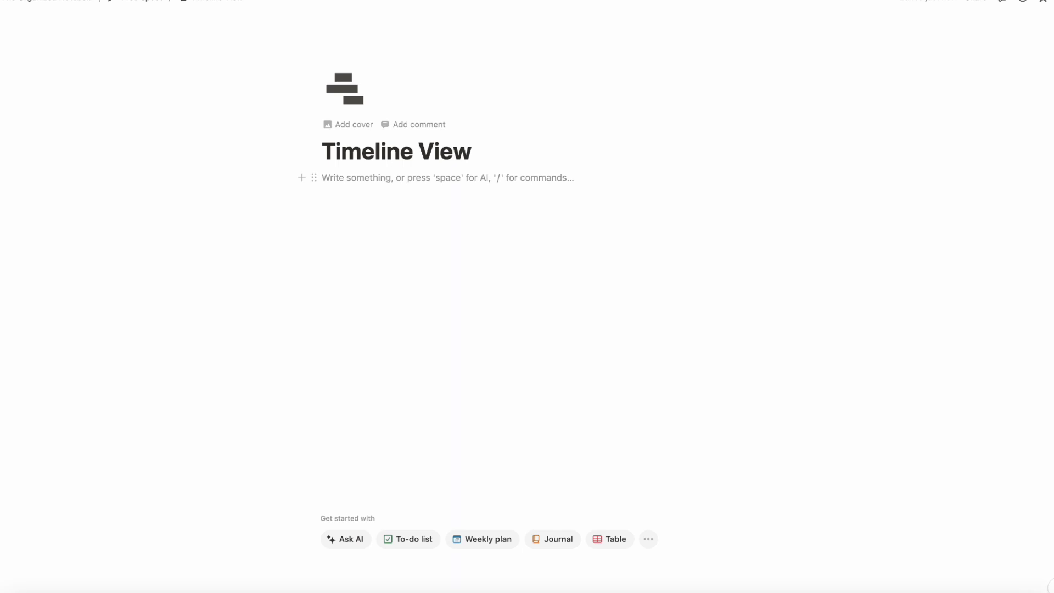
Insert a linked database view with /linked and start it as a new table.
{"action": "type", "text": "/linked"}
{"action": "key", "text": "Return"}
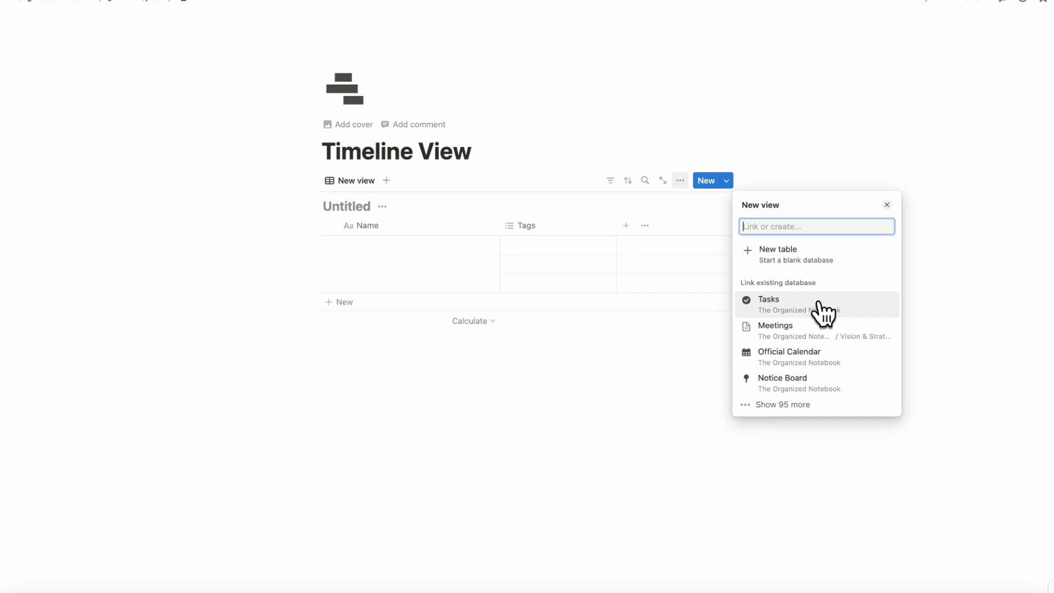
{"action": "left_click", "coordinate": [791, 263]}
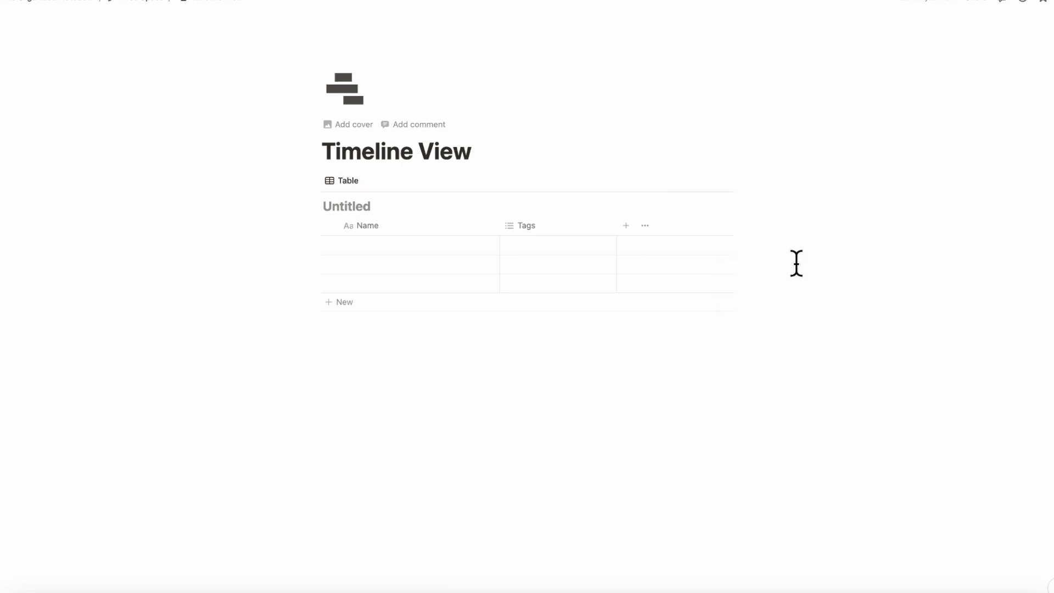
Switch the new database's layout to Timeline.
{"action": "left_click", "coordinate": [680, 180]}
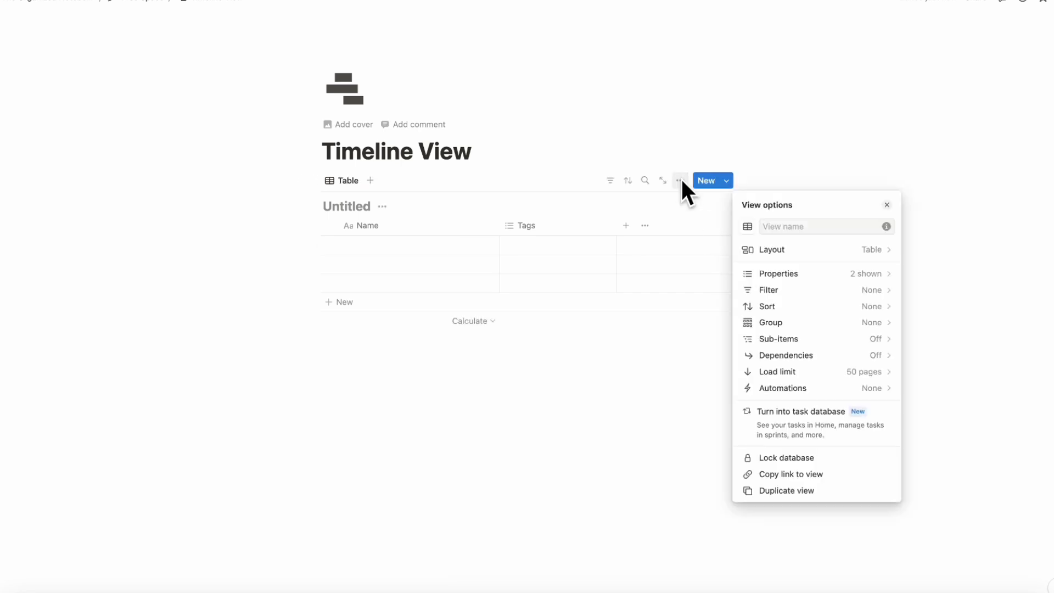
{"action": "left_click", "coordinate": [773, 257]}
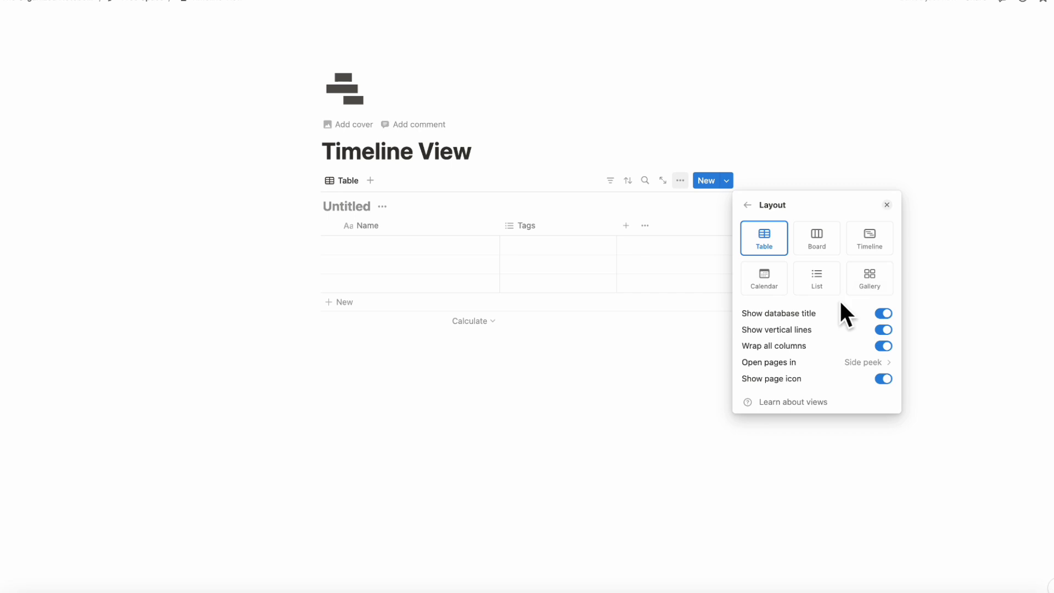
{"action": "left_click", "coordinate": [871, 244]}
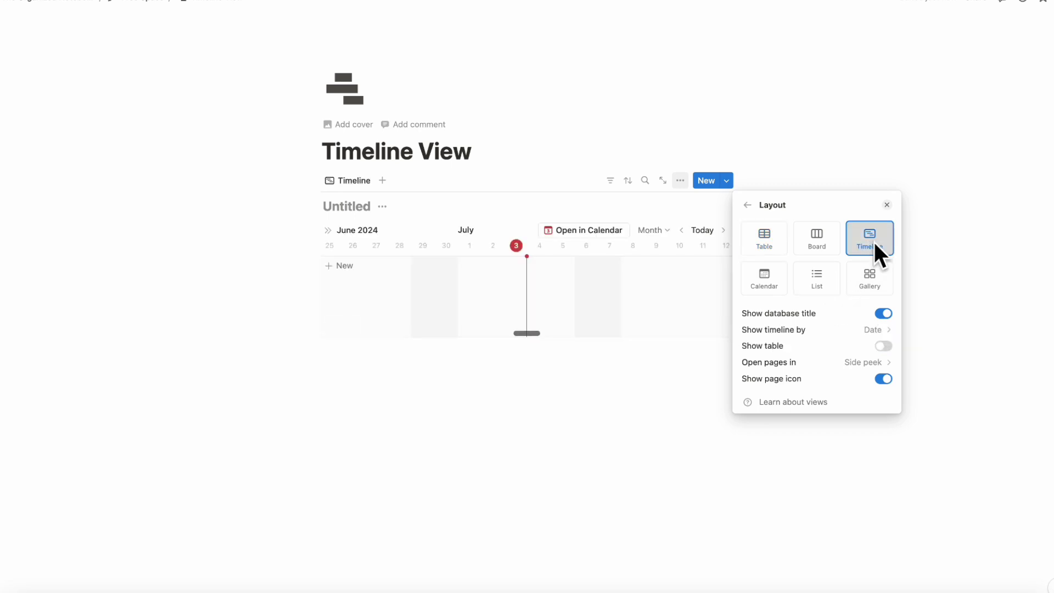
{"action": "left_click", "coordinate": [887, 205]}
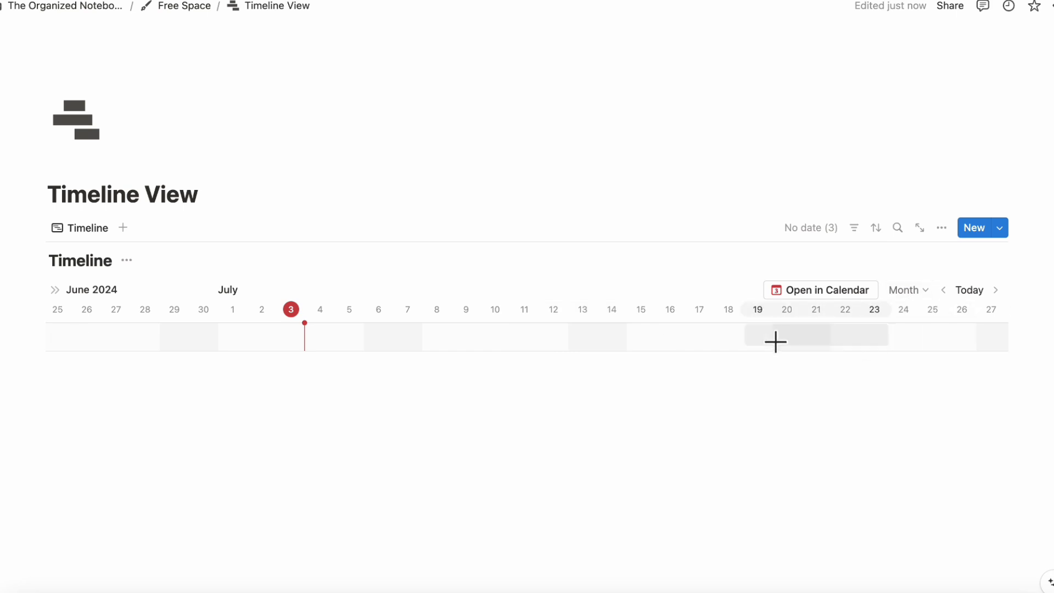
Keep the Month scale and create a Project 1 item spanning July 9–13.
{"action": "left_click", "coordinate": [924, 290]}
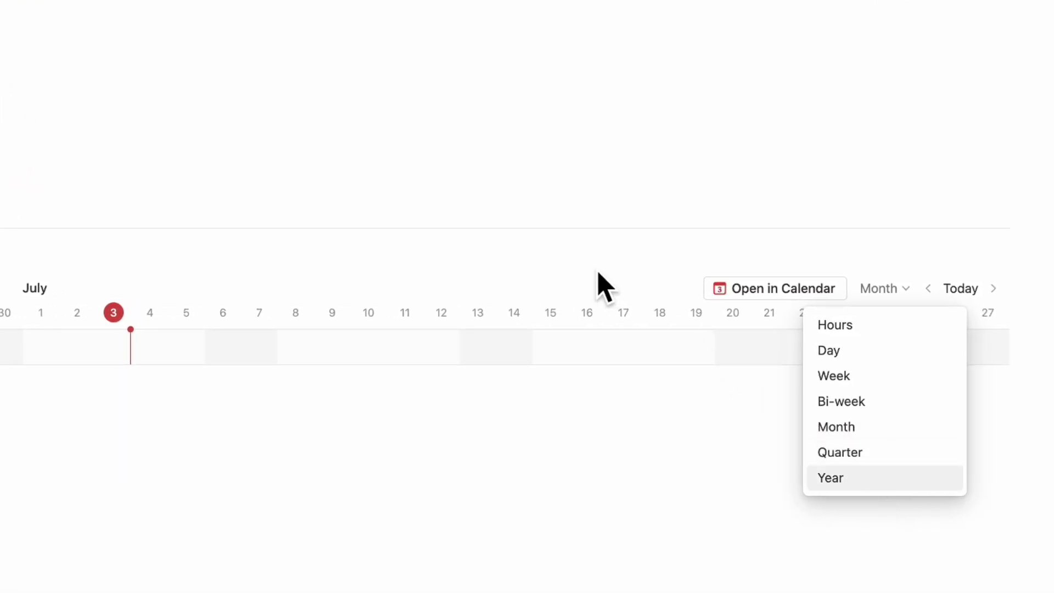
{"action": "left_click", "coordinate": [574, 286]}
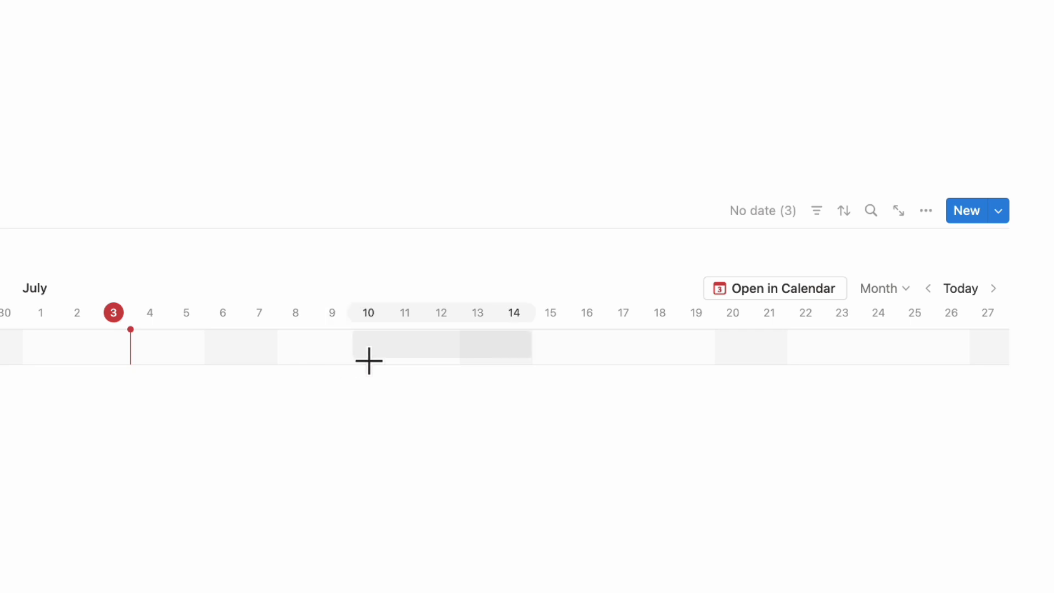
{"action": "left_click", "coordinate": [330, 356]}
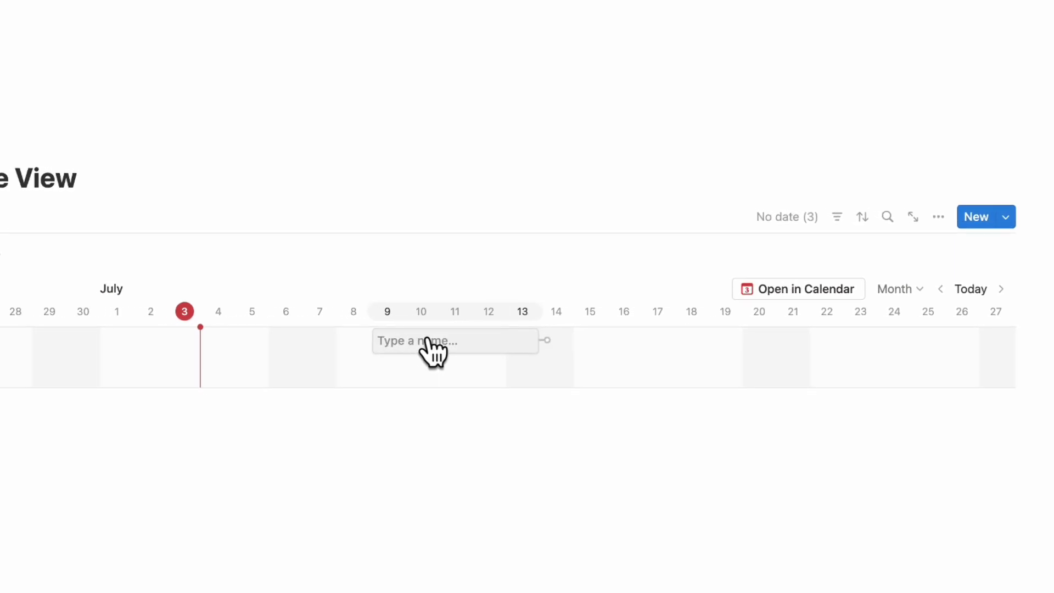
{"action": "type", "text": "Project 1"}
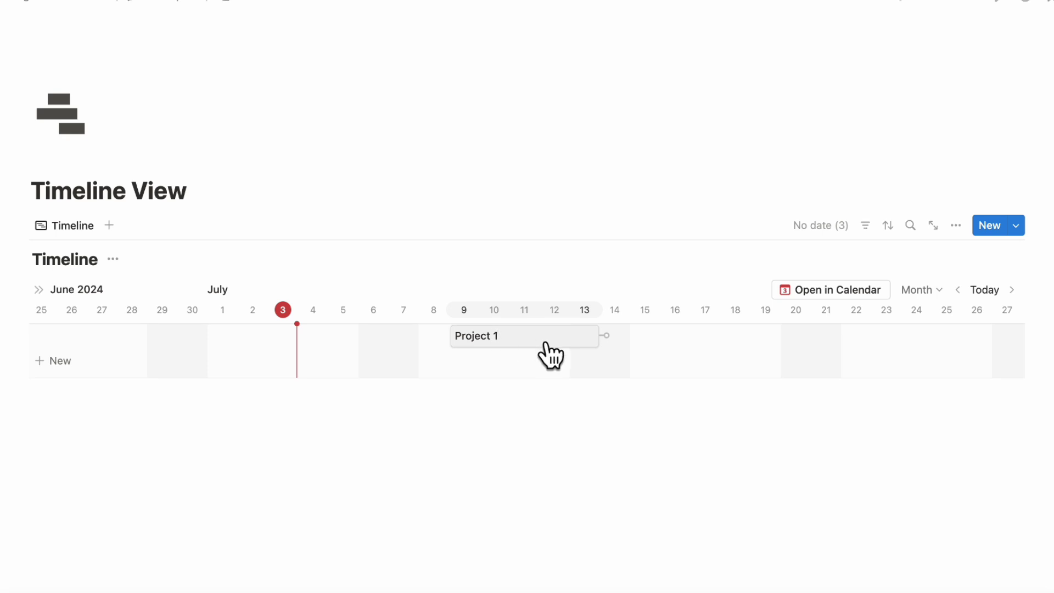
{"action": "left_click", "coordinate": [565, 404]}
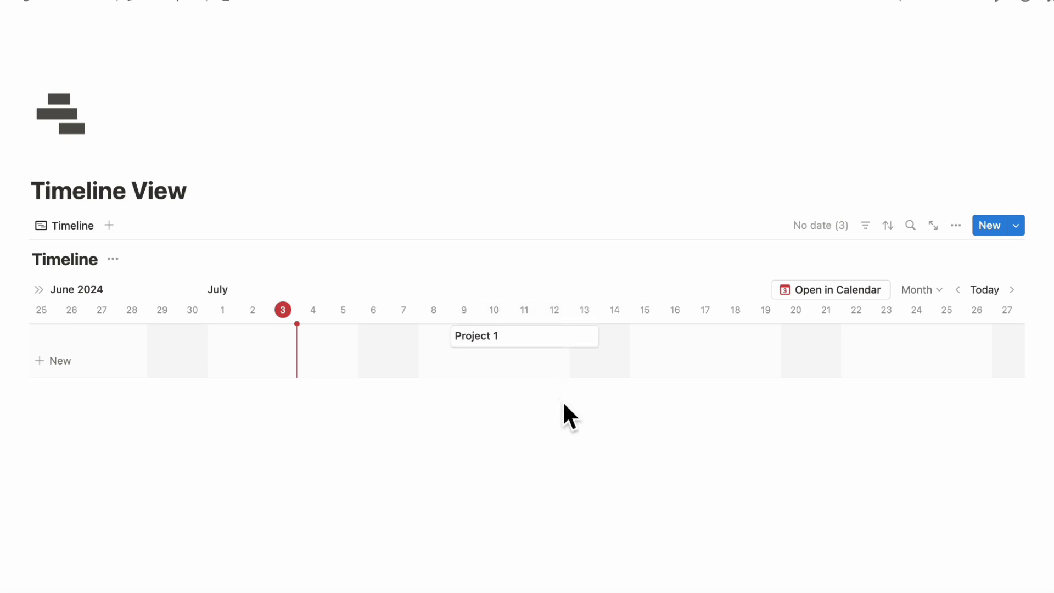
{"action": "left_click", "coordinate": [521, 343]}
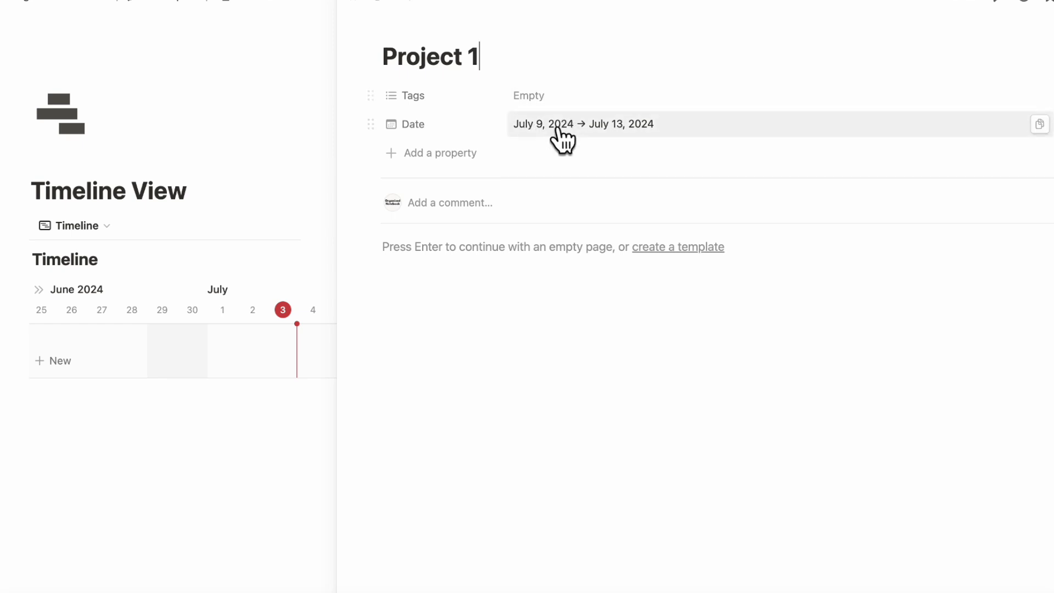
{"action": "left_click", "coordinate": [365, 7]}
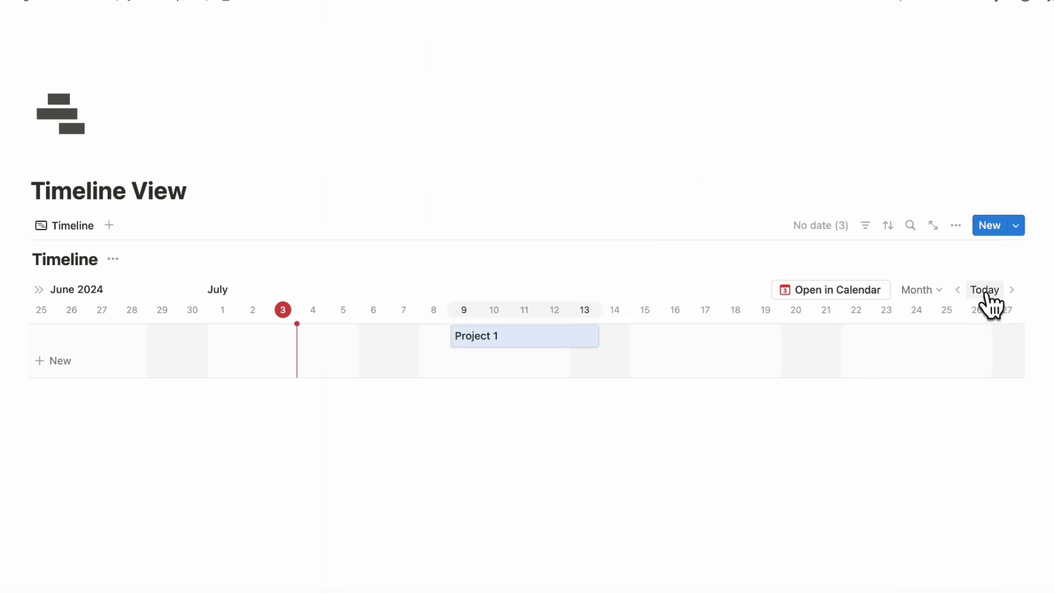
{"action": "scroll", "coordinate": [988, 306], "scroll_direction": "left", "scroll_amount": 5}
{"action": "scroll", "coordinate": [952, 360], "scroll_direction": "left", "scroll_amount": 10}
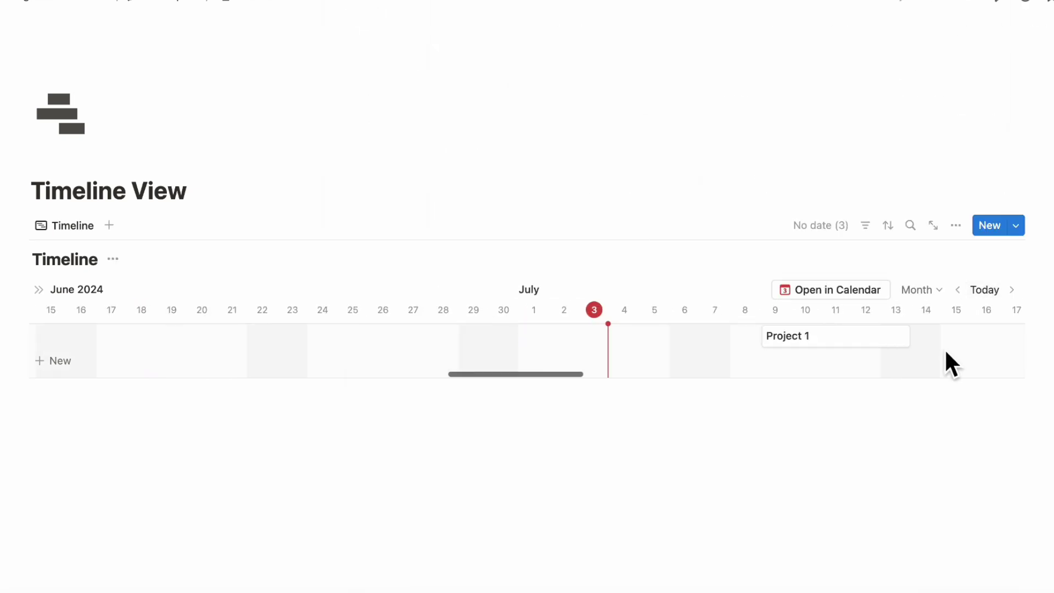
{"action": "scroll", "coordinate": [944, 348], "scroll_direction": "left", "scroll_amount": 10}
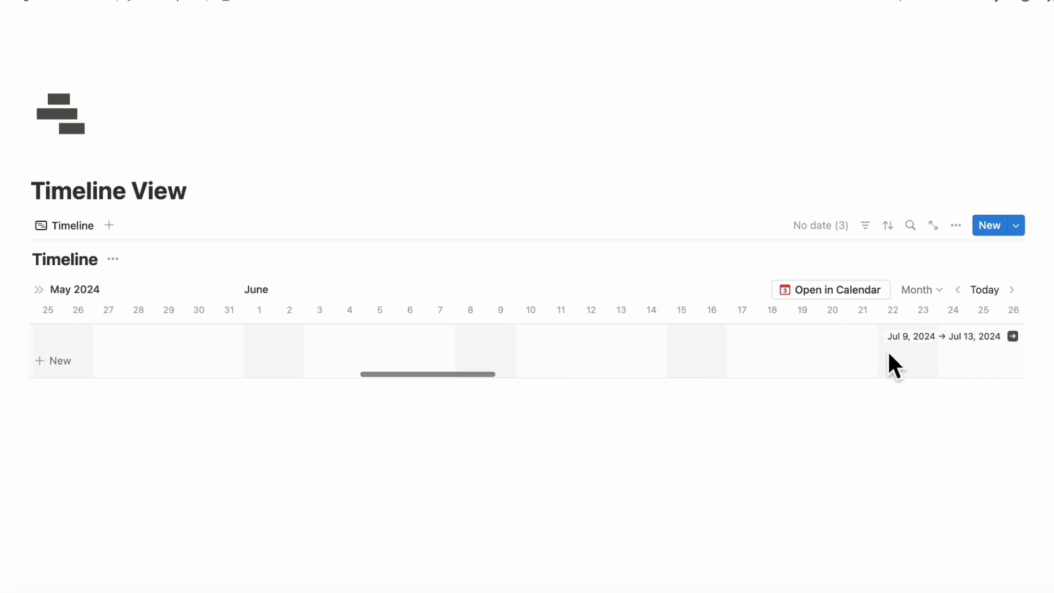
{"action": "left_click", "coordinate": [1012, 336]}
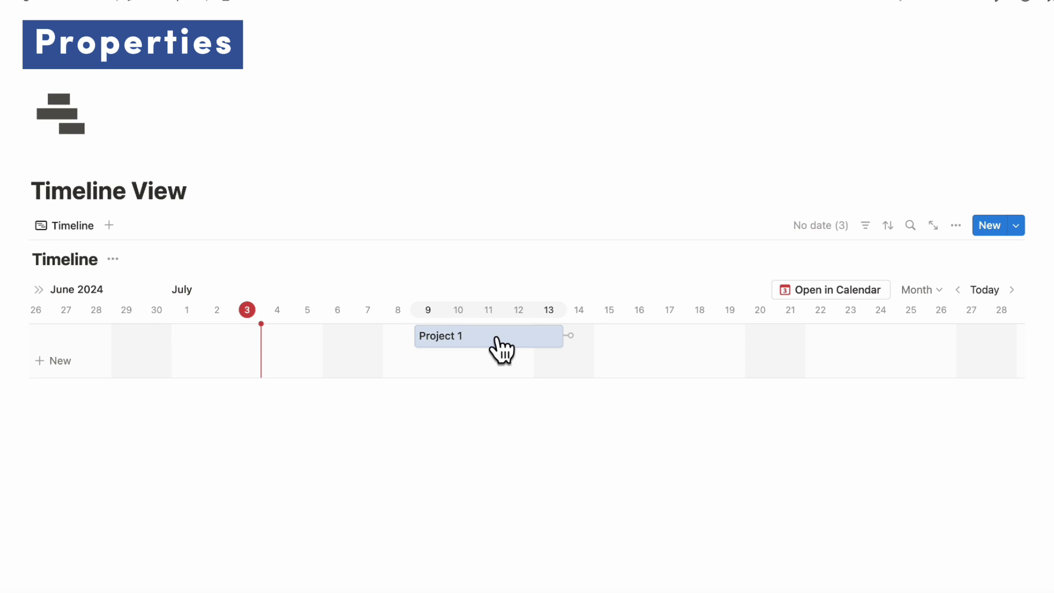
Add a Checkbox property to Project 1 and move it below Date.
{"action": "left_click", "coordinate": [498, 340]}
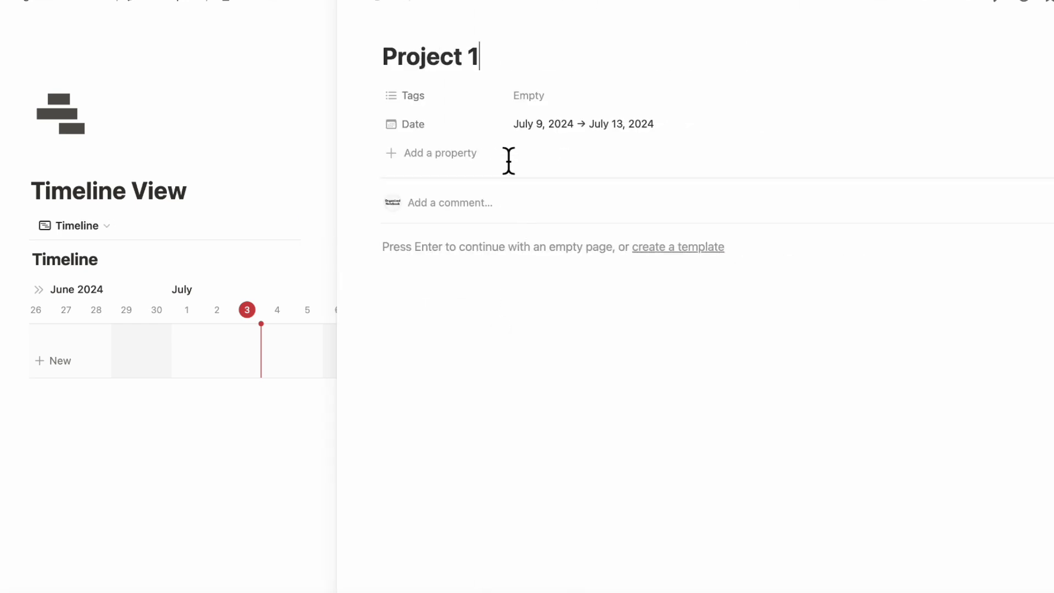
{"action": "left_click", "coordinate": [422, 153]}
{"action": "type", "text": "chec"}
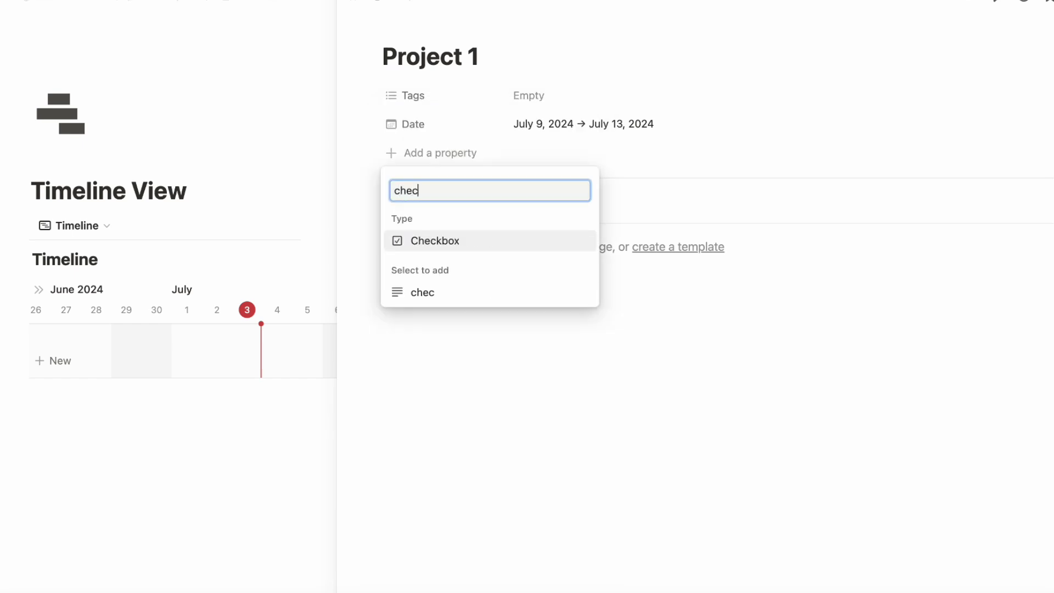
{"action": "type", "text": "k"}
{"action": "left_click", "coordinate": [473, 245]}
{"action": "left_click", "coordinate": [465, 138]}
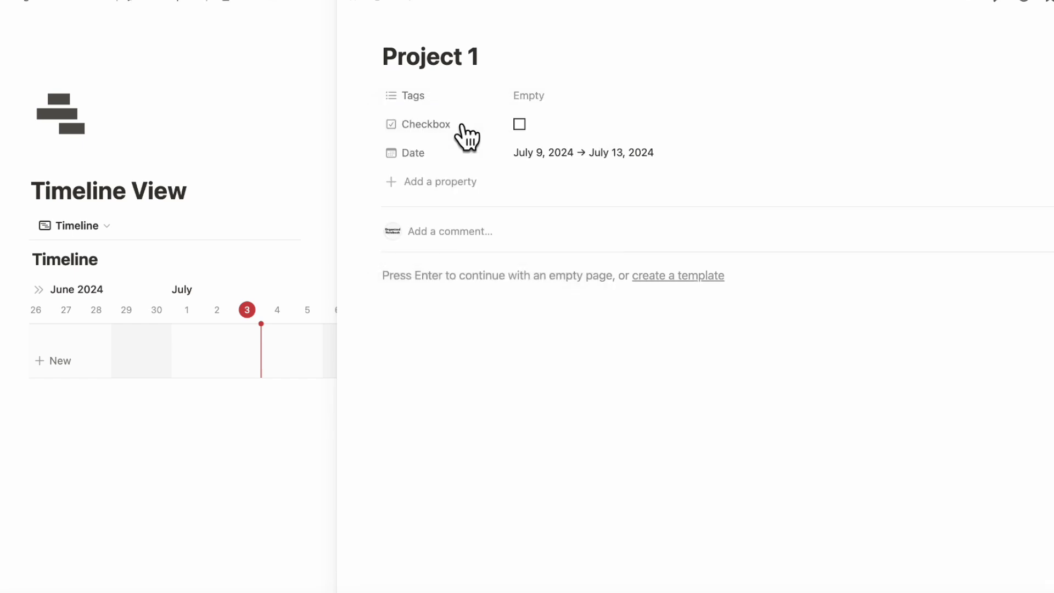
{"action": "left_click_drag", "start_coordinate": [434, 135], "coordinate": [433, 172]}
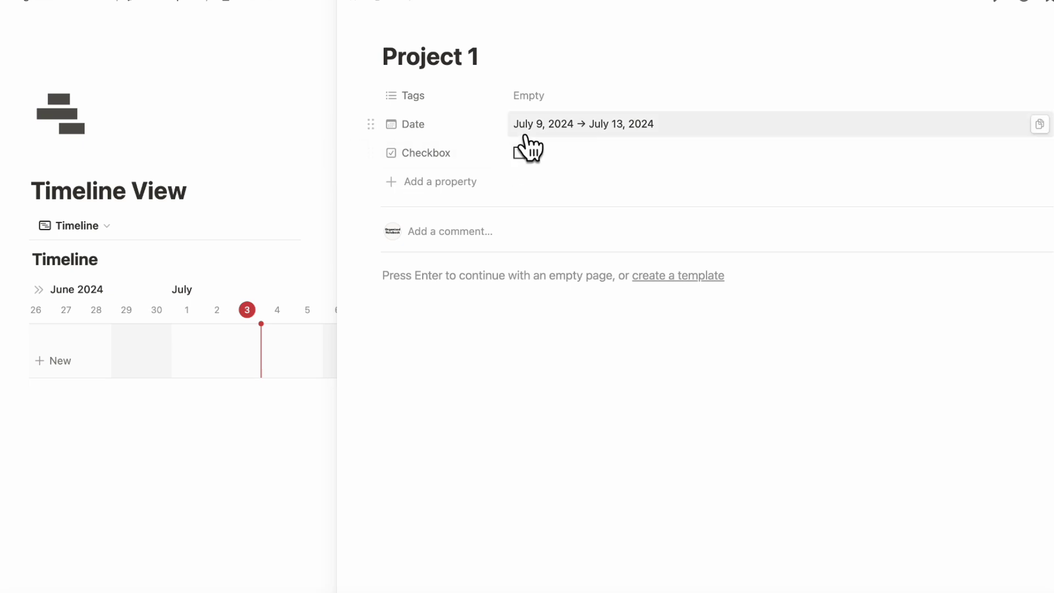
Create and apply a Drafting tag to Project 1.
{"action": "left_click", "coordinate": [571, 110]}
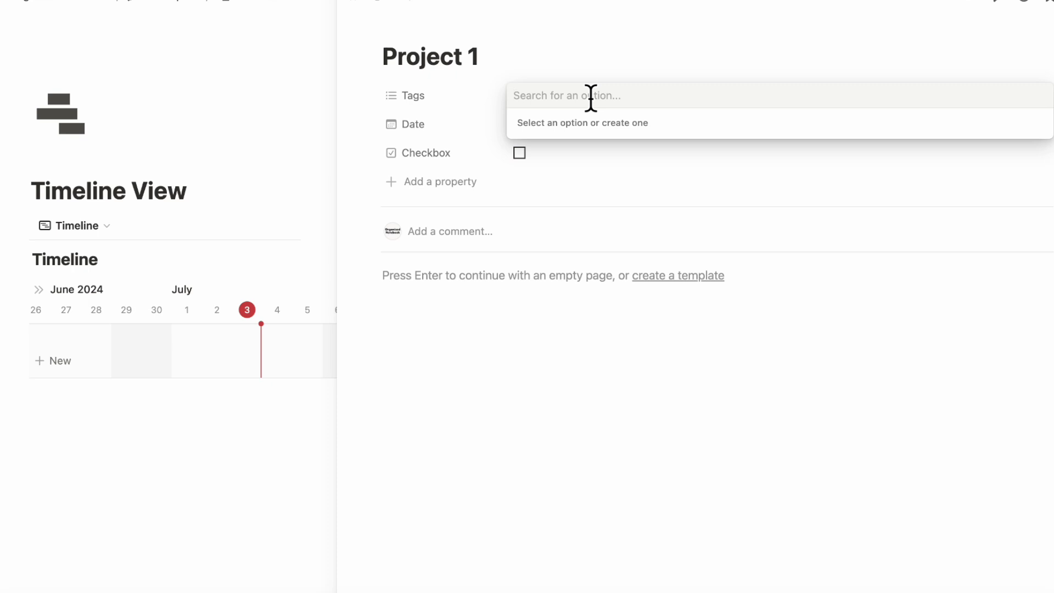
{"action": "type", "text": "Drafting"}
{"action": "left_click", "coordinate": [602, 147]}
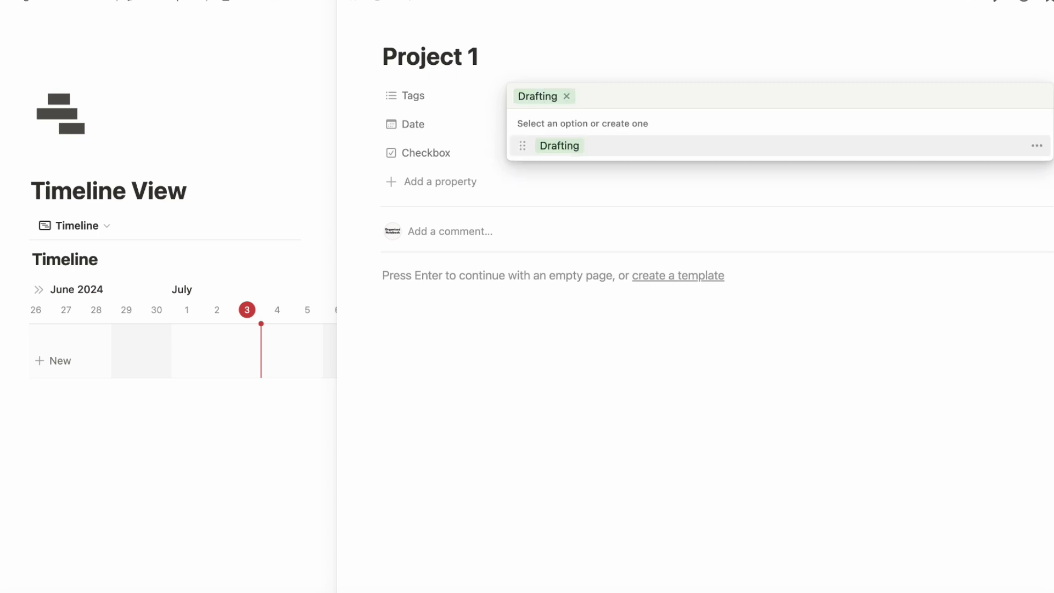
{"action": "left_click", "coordinate": [545, 79]}
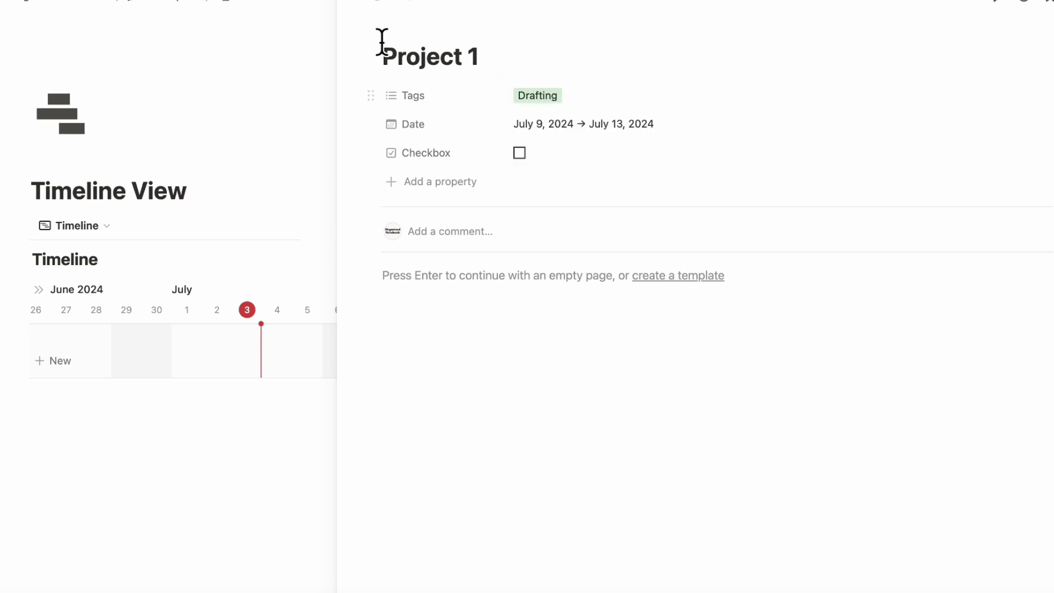
{"action": "left_click", "coordinate": [354, 8]}
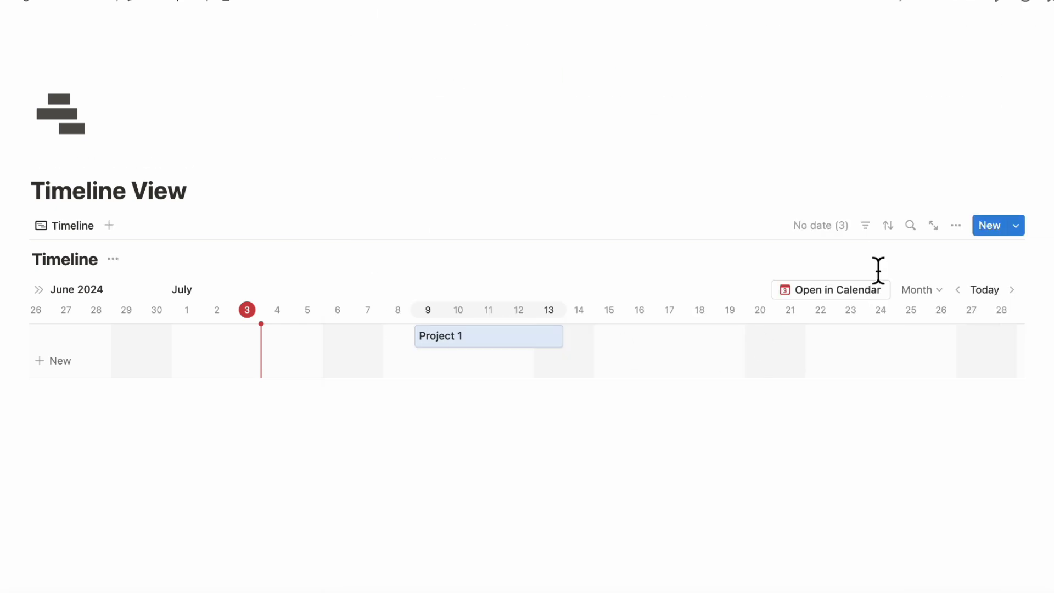
Show Checkbox and Tags on the timeline bars, with Checkbox placed before the name.
{"action": "left_click", "coordinate": [955, 225]}
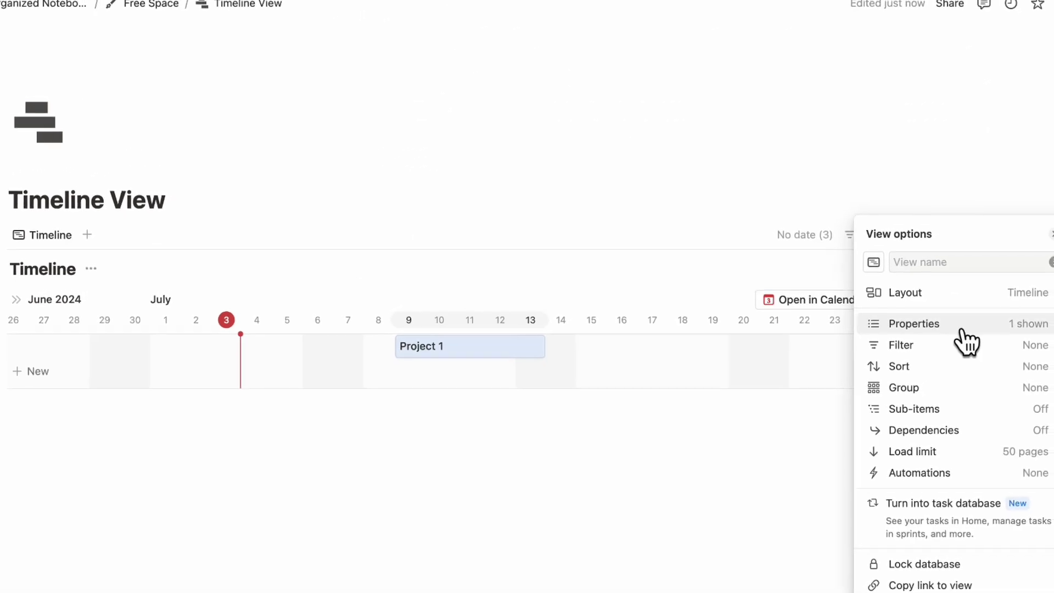
{"action": "left_click", "coordinate": [961, 329]}
{"action": "left_click", "coordinate": [1020, 446]}
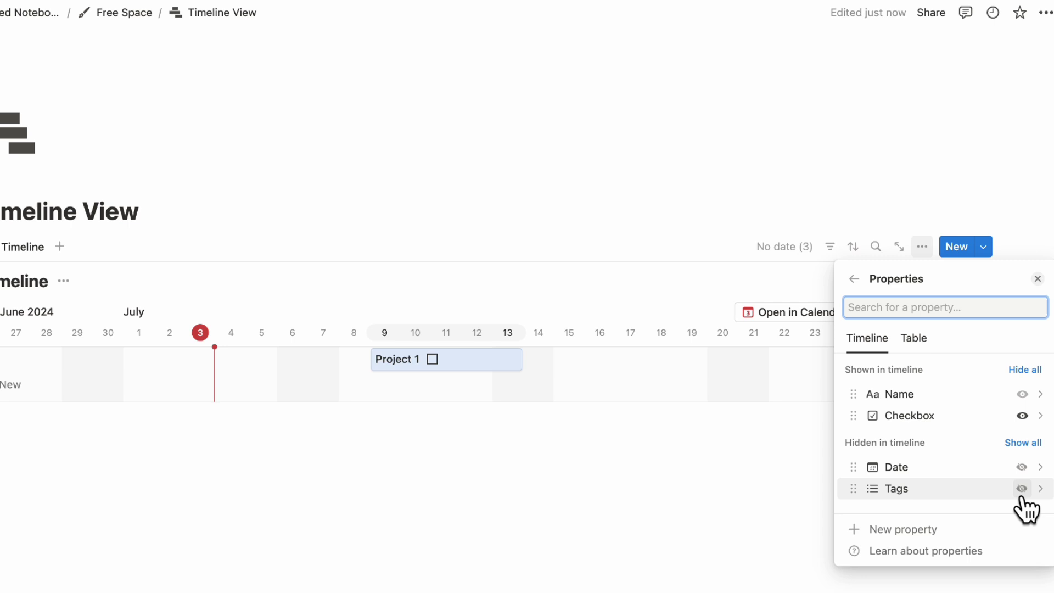
{"action": "left_click", "coordinate": [1021, 489]}
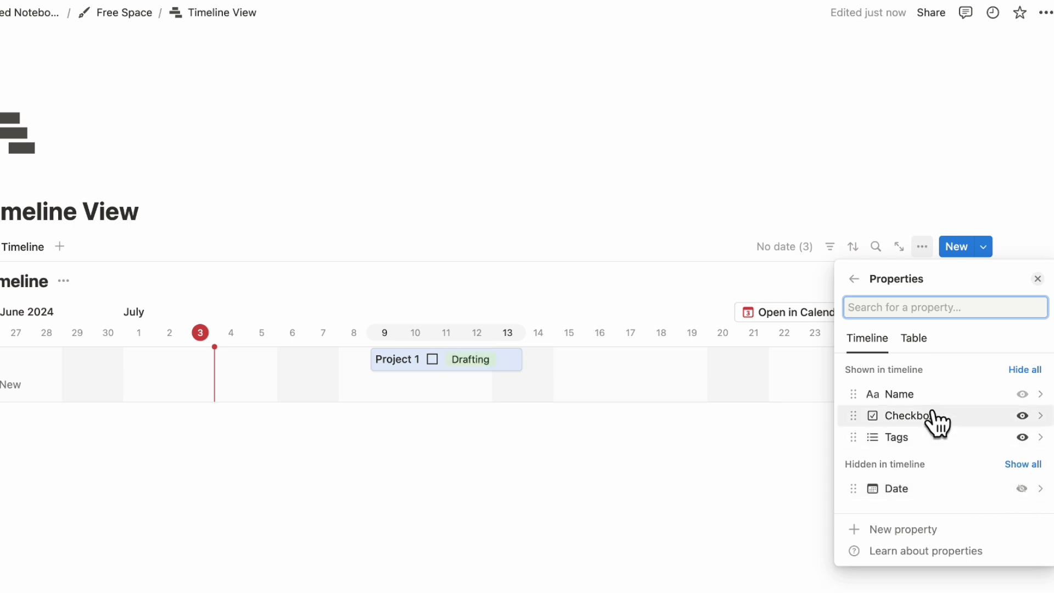
{"action": "left_click_drag", "start_coordinate": [936, 418], "coordinate": [935, 387]}
{"action": "left_click", "coordinate": [612, 307]}
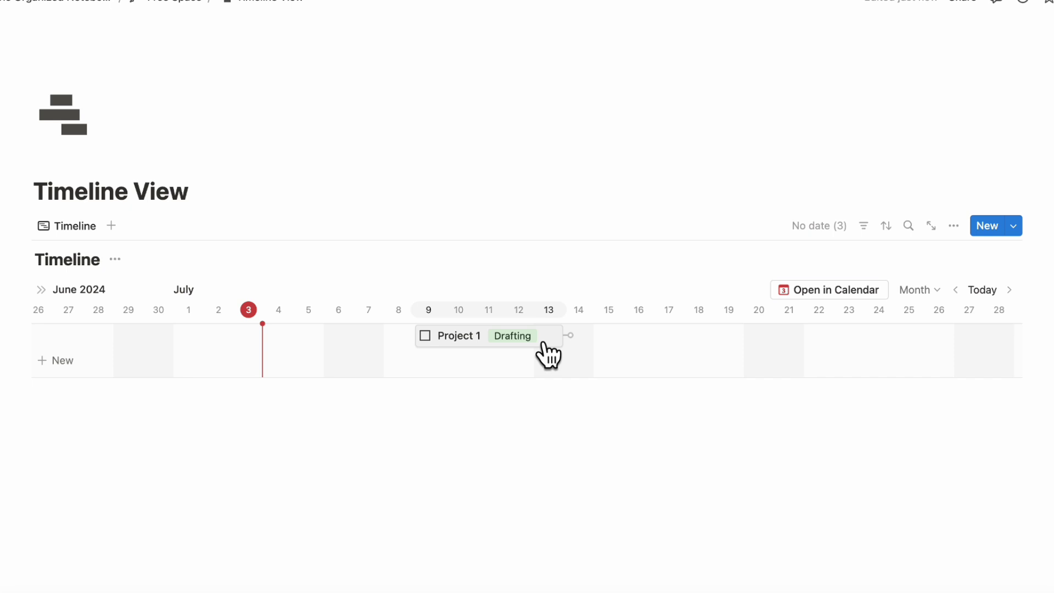
Add a new Date property named End Date to Project 1.
{"action": "left_click", "coordinate": [463, 335]}
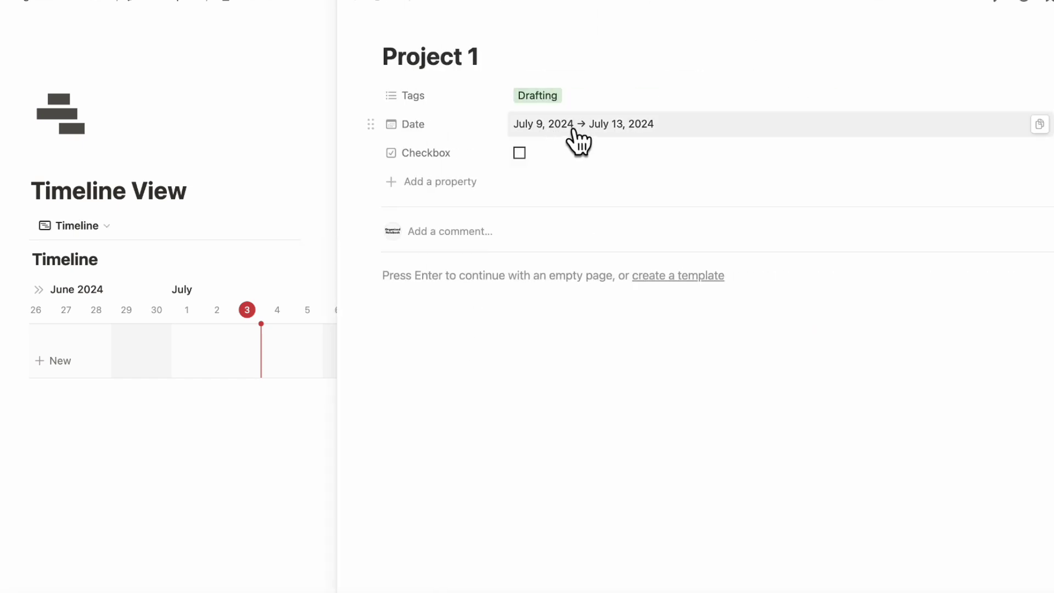
{"action": "left_click", "coordinate": [451, 181]}
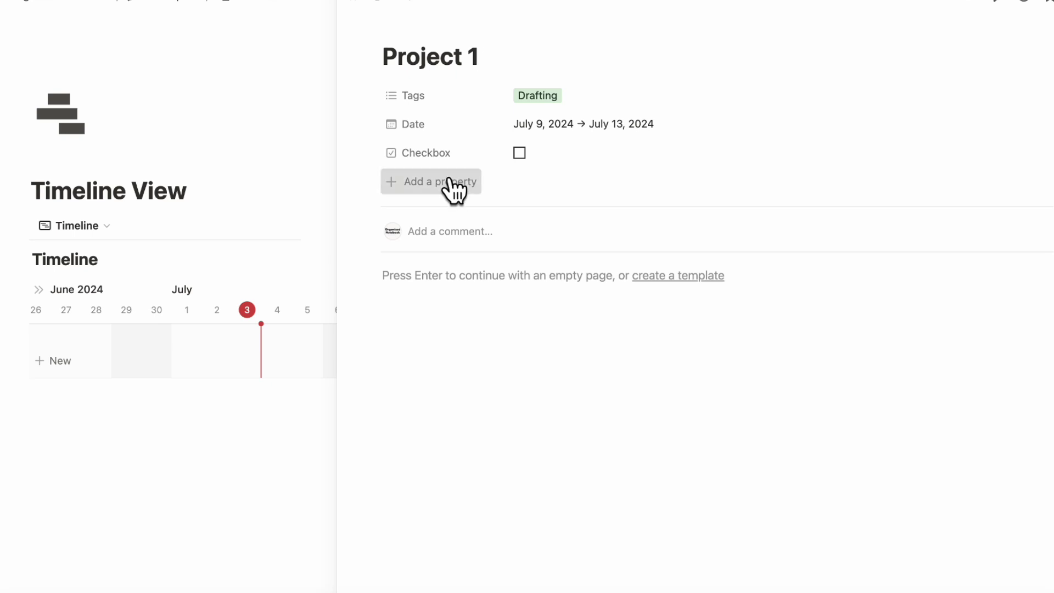
{"action": "type", "text": "date"}
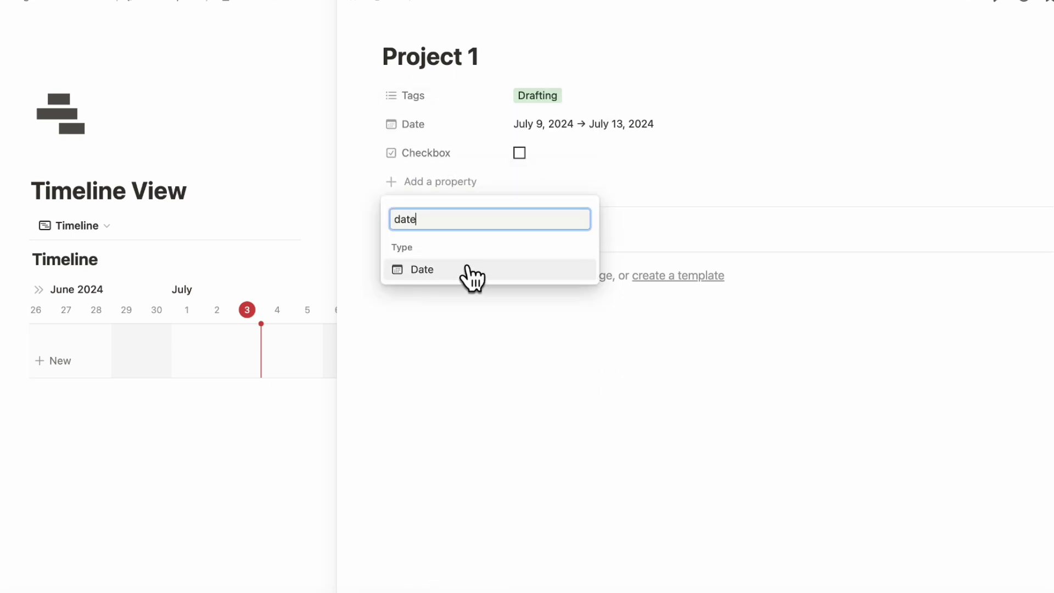
{"action": "left_click", "coordinate": [470, 277]}
{"action": "type", "text": "End Date"}
{"action": "key", "text": "Return"}
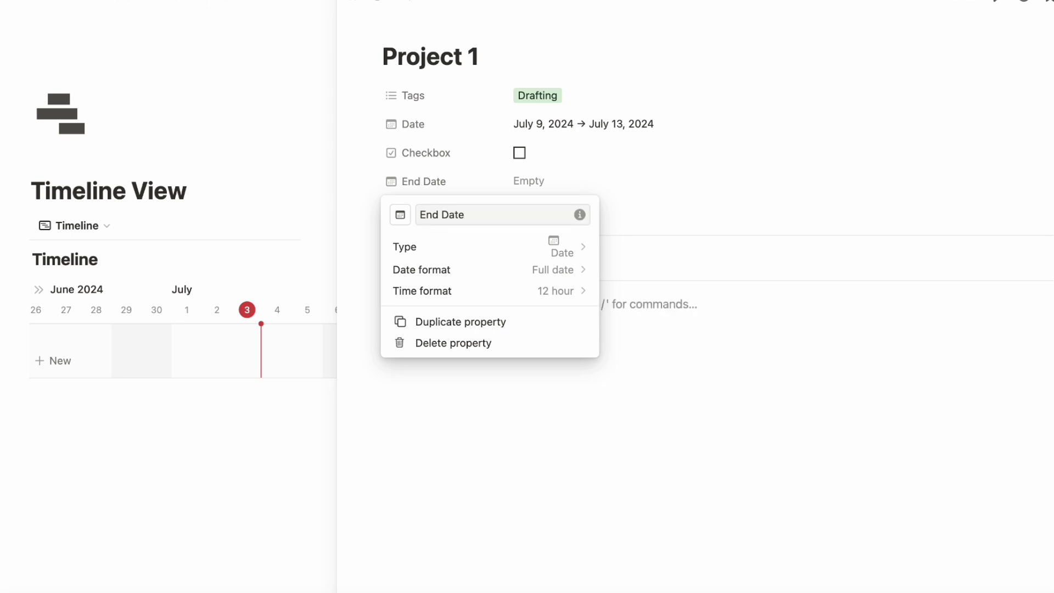
{"action": "key", "text": "Escape"}
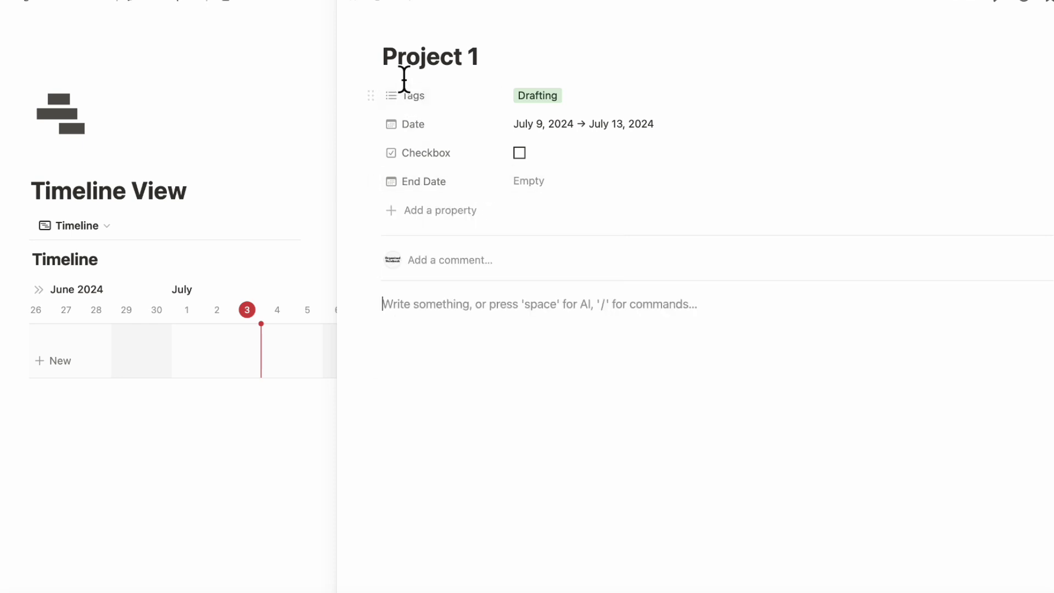
Rename Project 1's Date property to Start Date.
{"action": "left_click", "coordinate": [430, 126]}
{"action": "left_click", "coordinate": [447, 158]}
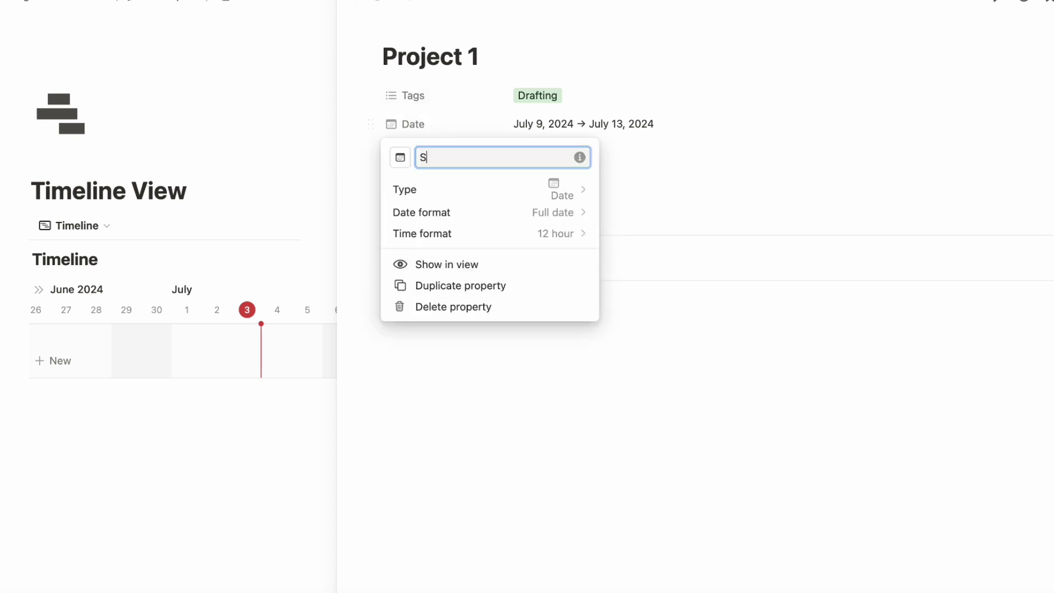
{"action": "type", "text": "Start Date"}
{"action": "key", "text": "Return"}
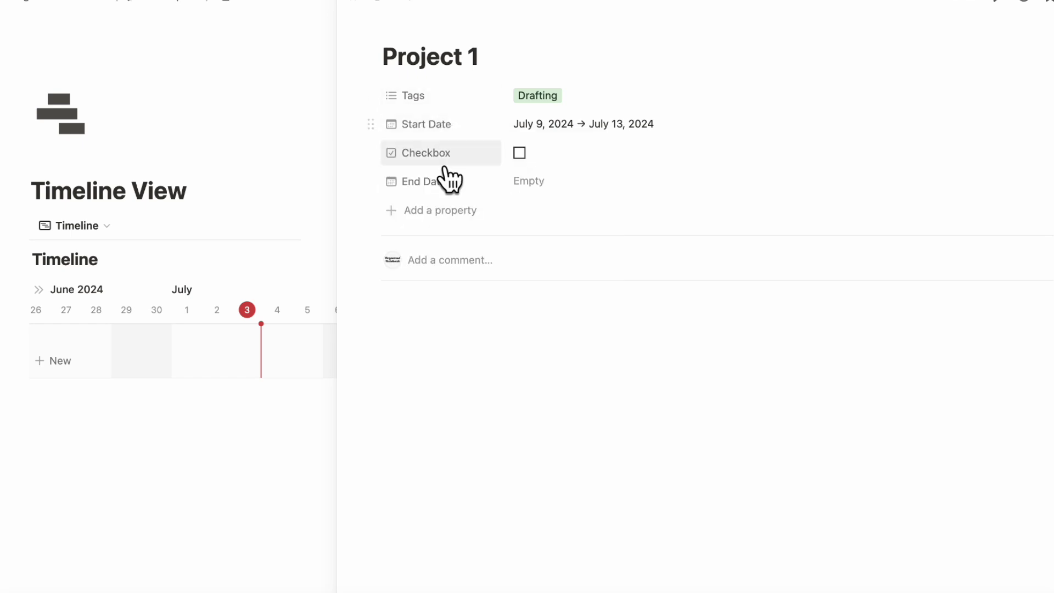
Turn on separate start and end dates with End Date as the end, and set Project 1 to July 9–12.
{"action": "left_click", "coordinate": [354, 8]}
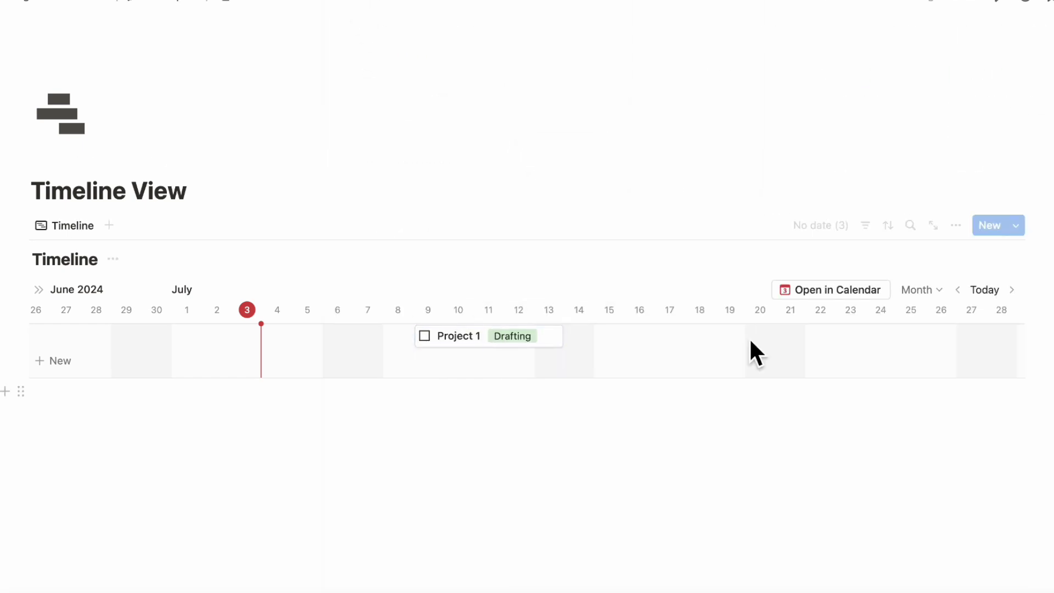
{"action": "left_click", "coordinate": [960, 224]}
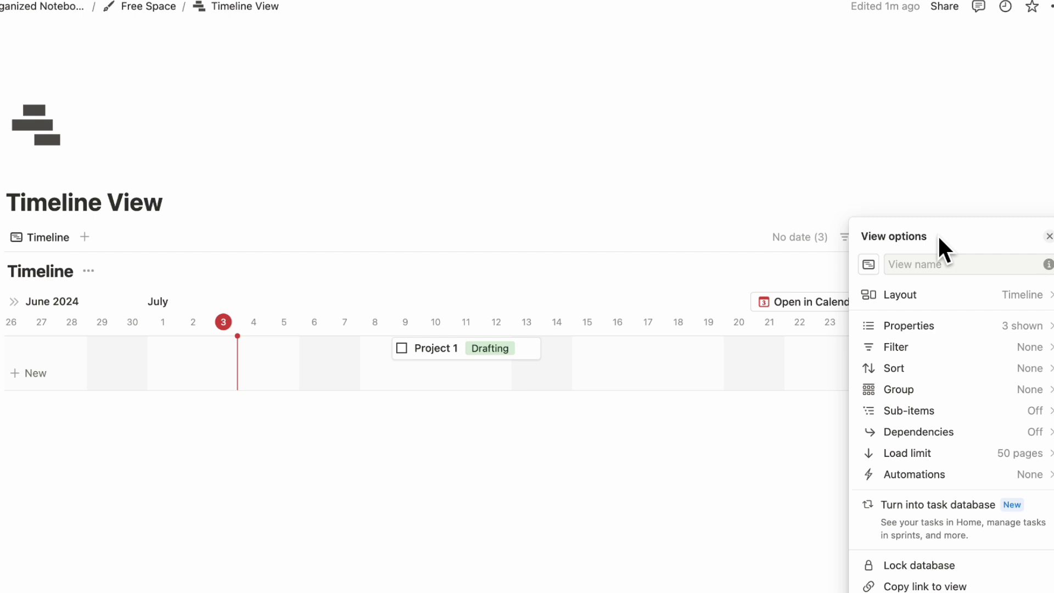
{"action": "left_click", "coordinate": [926, 299]}
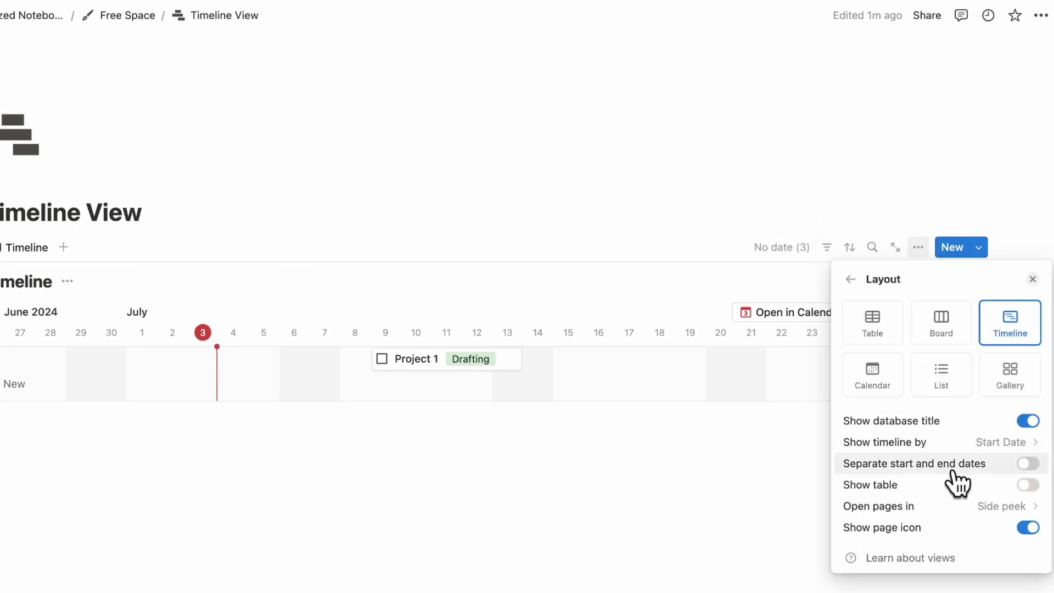
{"action": "left_click", "coordinate": [1027, 464]}
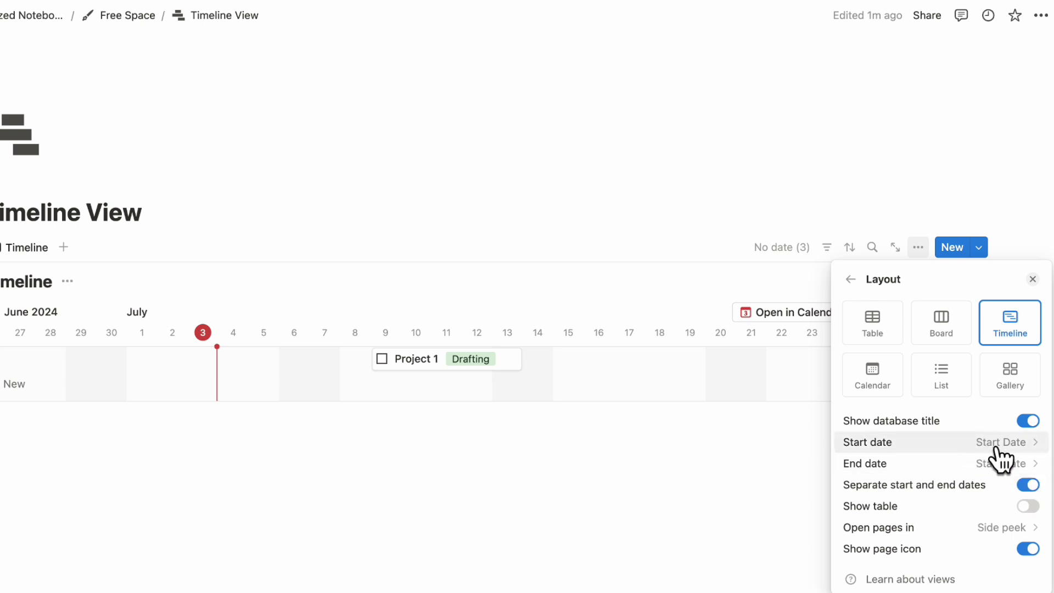
{"action": "left_click", "coordinate": [1019, 464]}
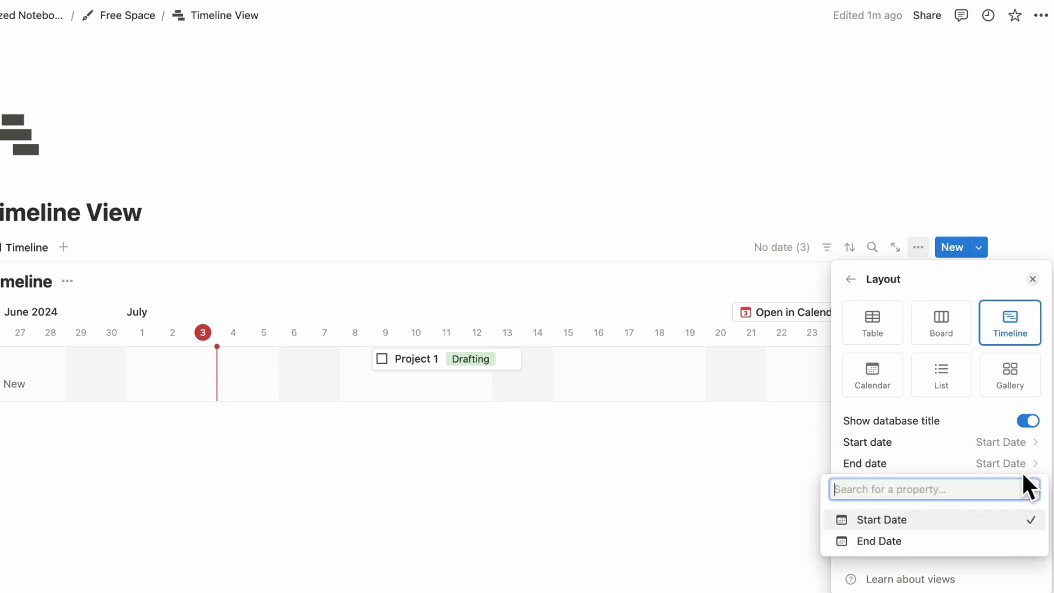
{"action": "left_click", "coordinate": [979, 543]}
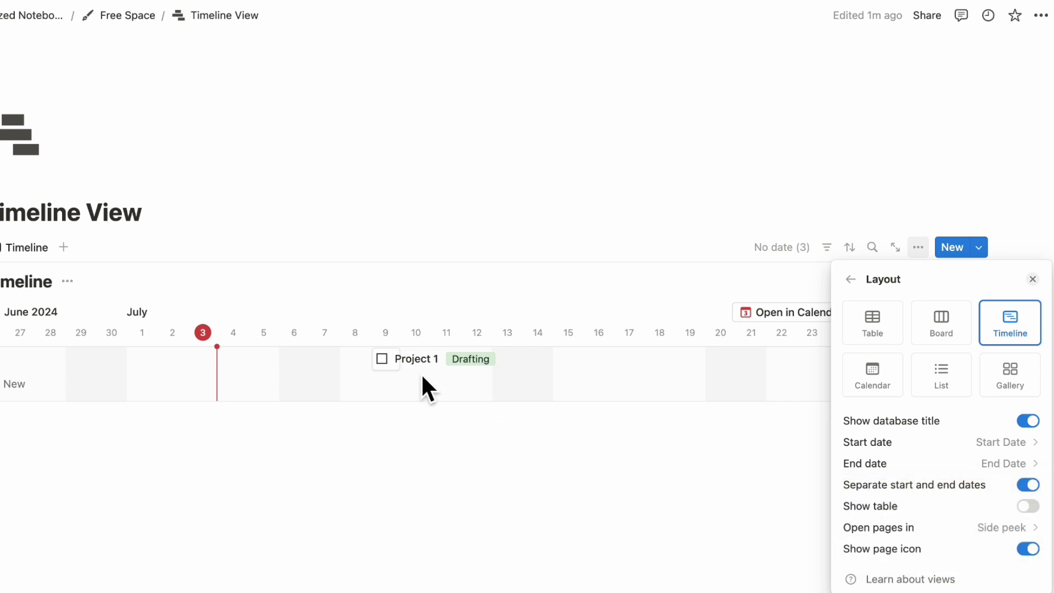
{"action": "left_click", "coordinate": [406, 369]}
{"action": "left_click_drag", "start_coordinate": [409, 372], "coordinate": [483, 379]}
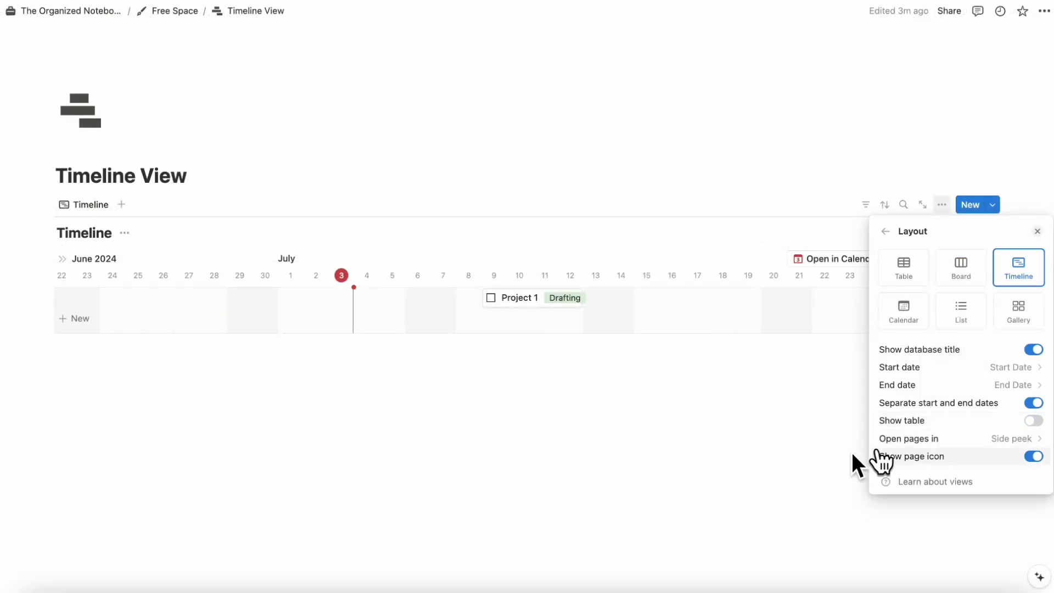
{"action": "left_click", "coordinate": [819, 451]}
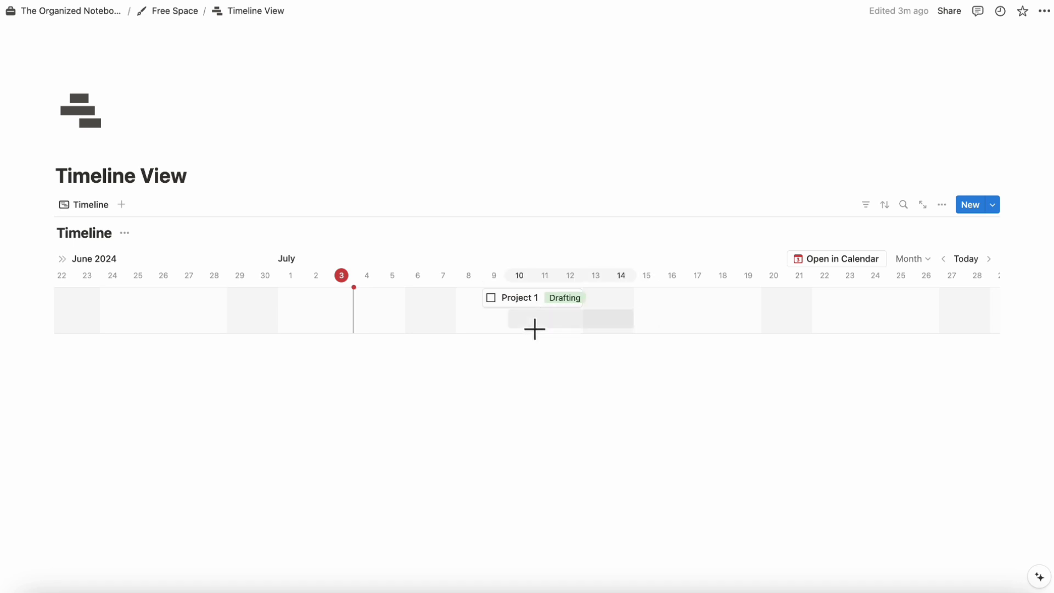
Show a table beside the timeline and add the Tags column to it.
{"action": "left_click", "coordinate": [942, 206]}
{"action": "left_click", "coordinate": [978, 281]}
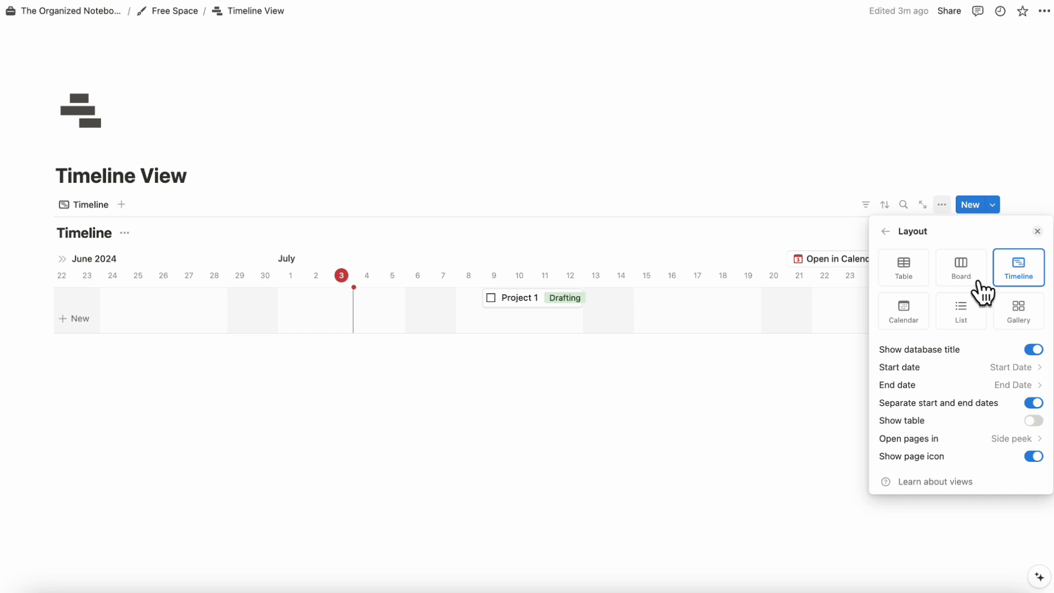
{"action": "left_click", "coordinate": [1035, 422]}
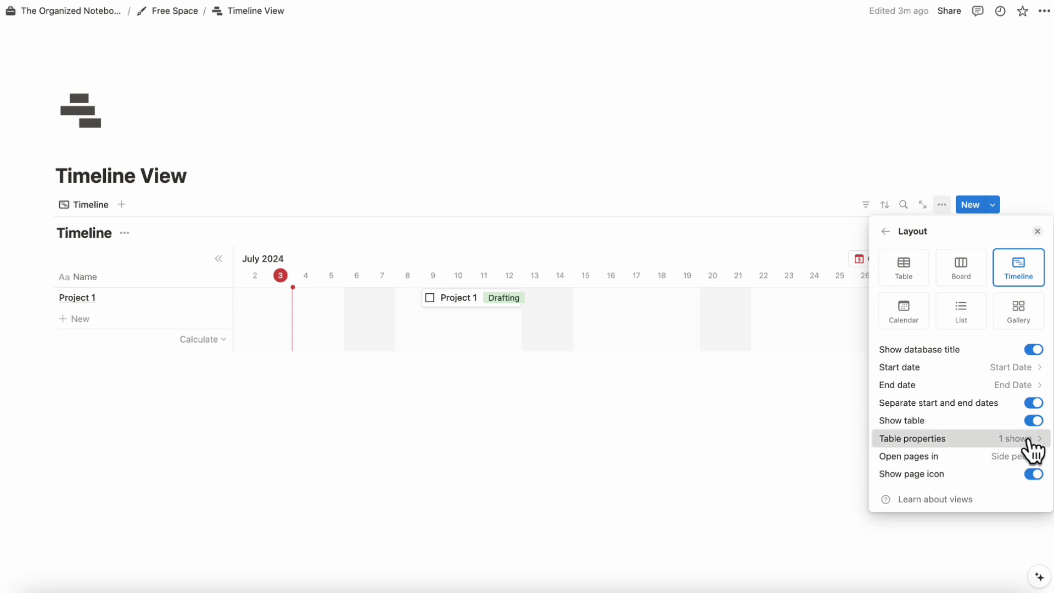
{"action": "left_click", "coordinate": [1027, 439]}
{"action": "left_click", "coordinate": [1024, 448]}
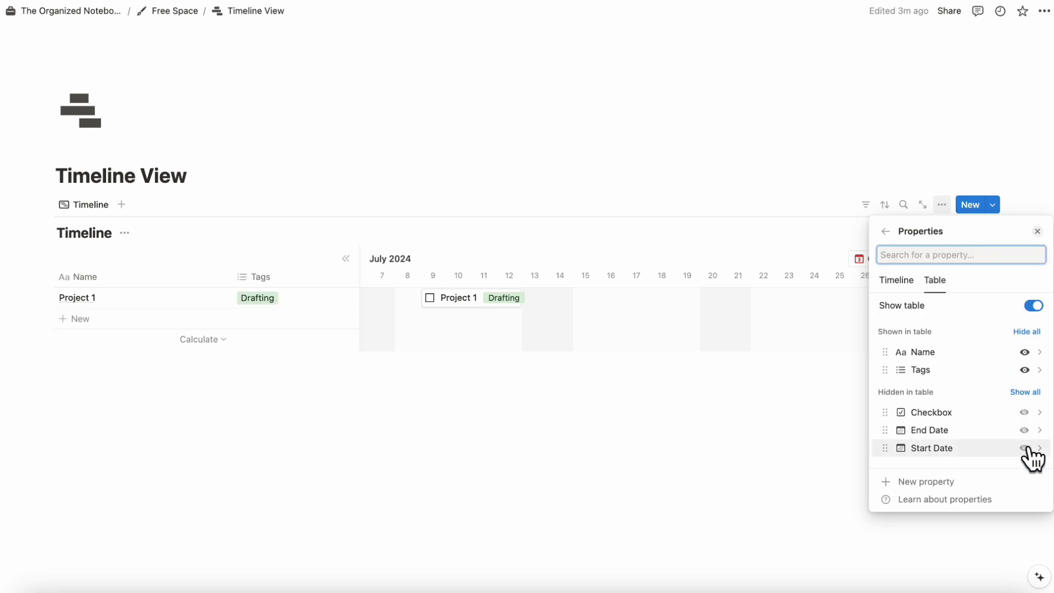
Drag the divider left to narrow the side table, then check Hide table and Show table.
{"action": "left_click", "coordinate": [315, 281]}
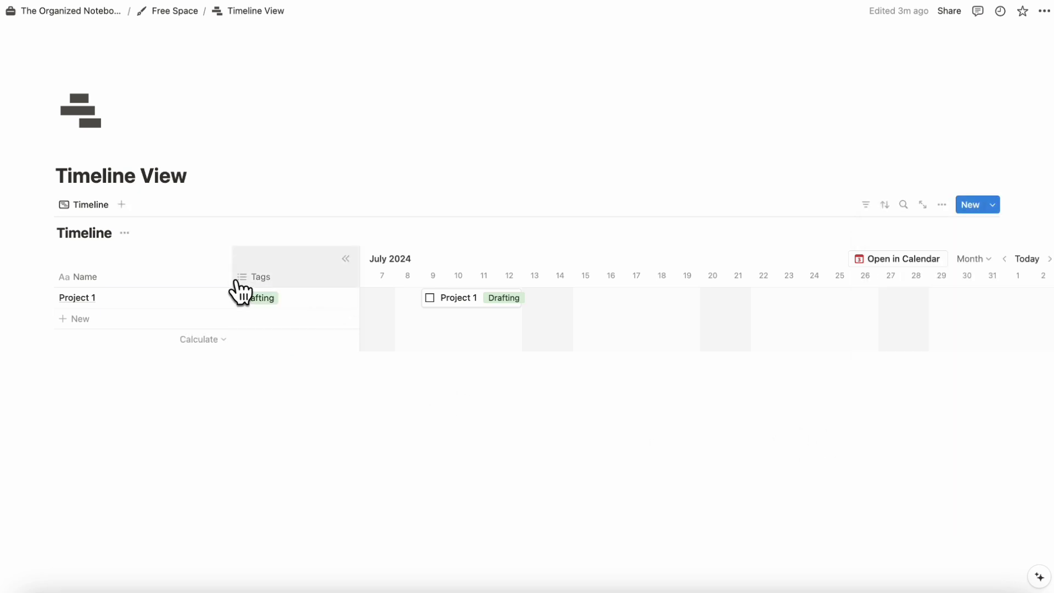
{"action": "left_click_drag", "start_coordinate": [231, 287], "coordinate": [160, 287]}
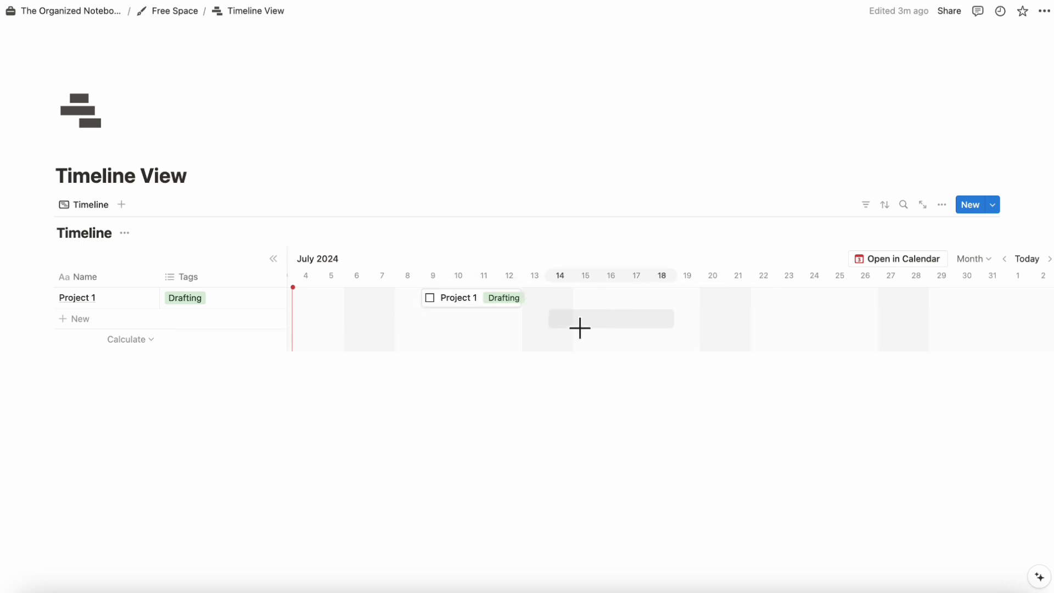
{"action": "left_click", "coordinate": [273, 259]}
{"action": "left_click", "coordinate": [63, 262]}
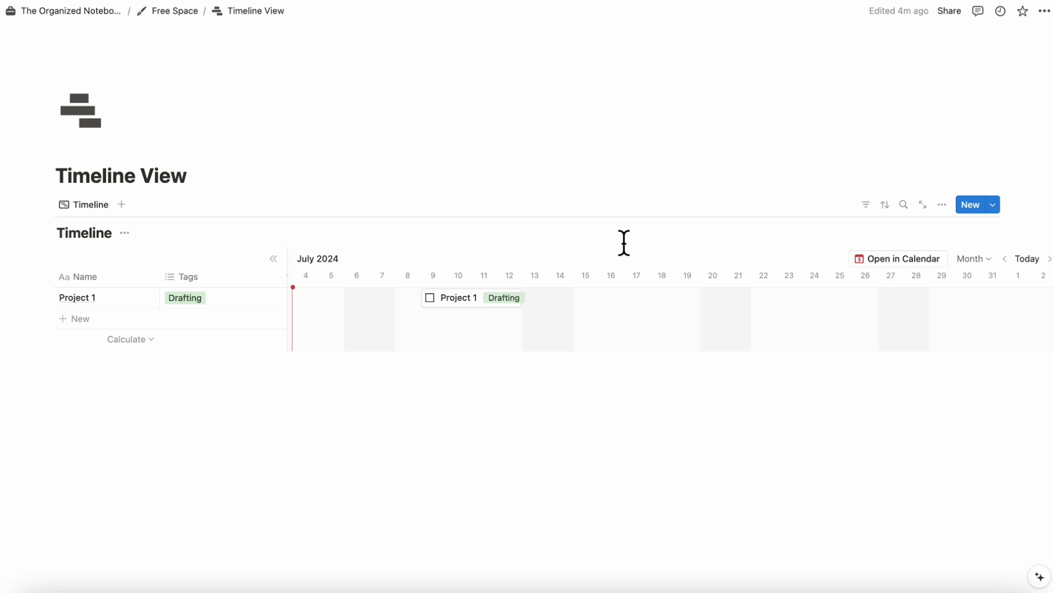
Group the timeline by Tags so Project 1 appears under a Drafting group.
{"action": "left_click", "coordinate": [942, 205]}
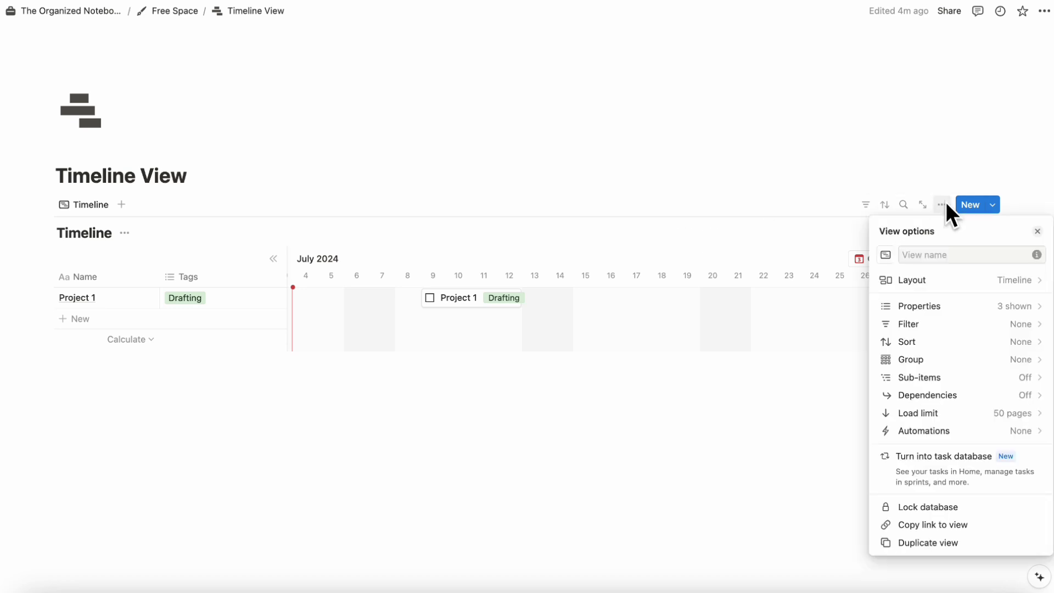
{"action": "left_click", "coordinate": [960, 362]}
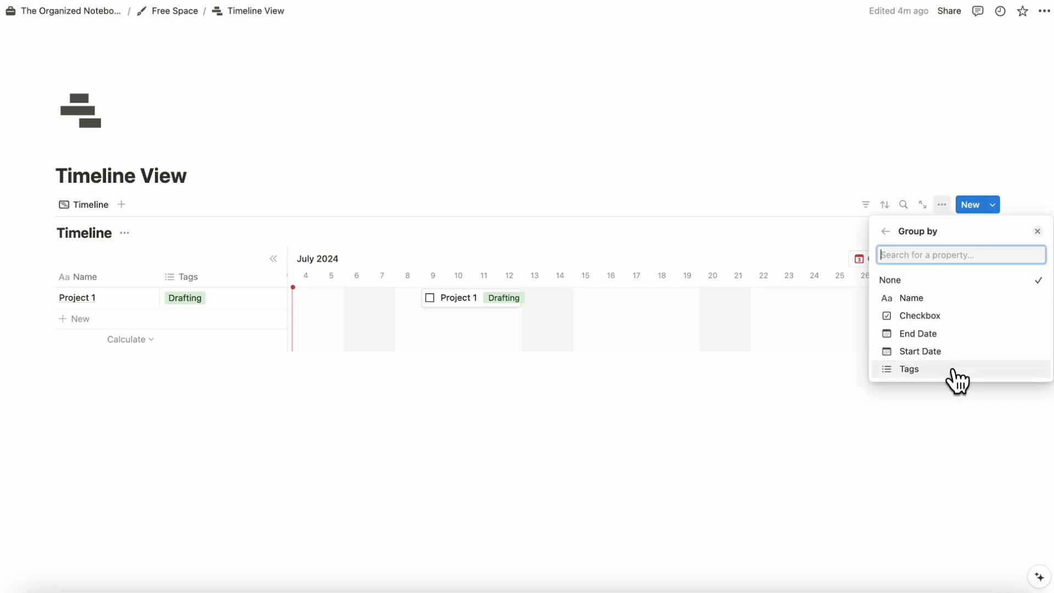
{"action": "left_click", "coordinate": [955, 370]}
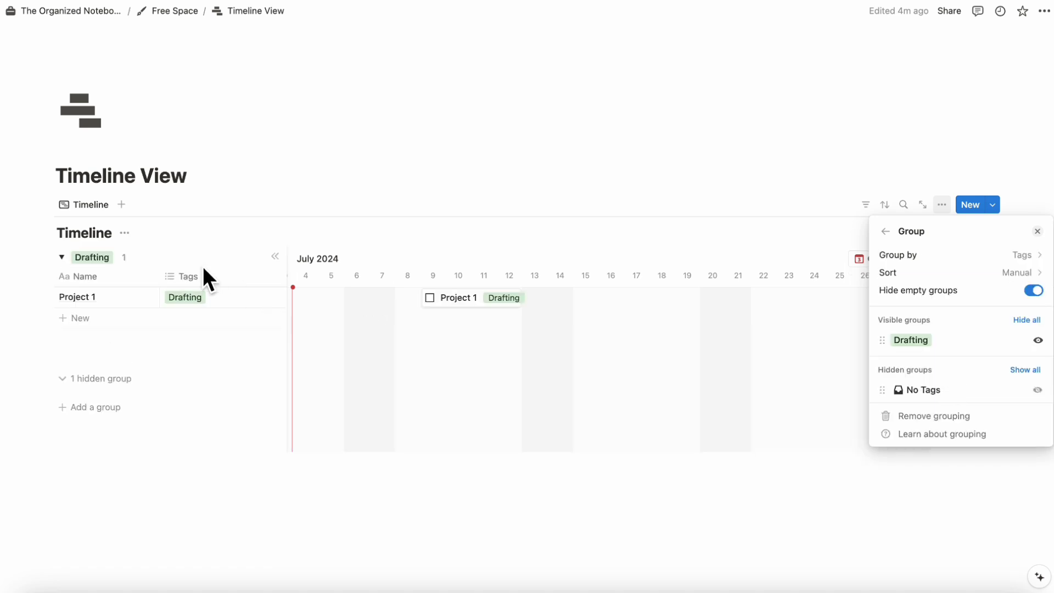
{"action": "left_click", "coordinate": [203, 268]}
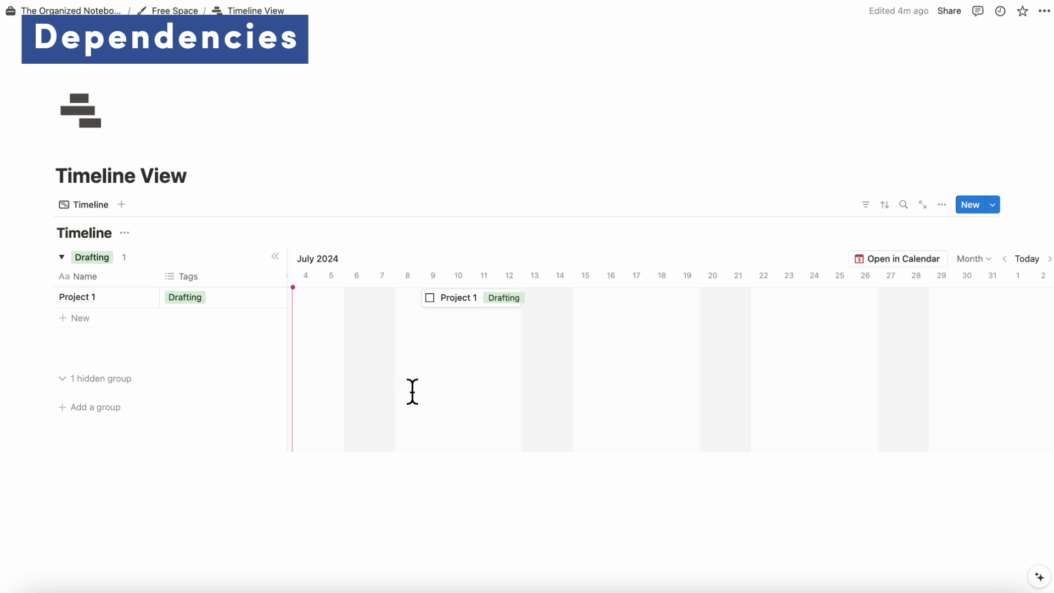
Add Project 2 spanning July 15–19 and make it depend on Project 1.
{"action": "left_click", "coordinate": [587, 328]}
{"action": "type", "text": "Proje"}
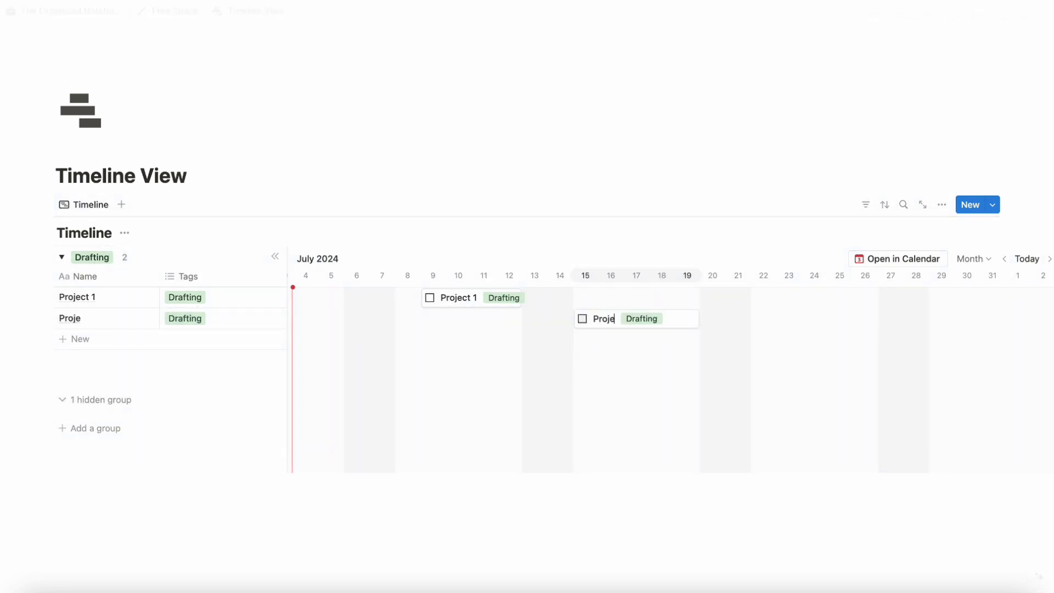
{"action": "type", "text": "ct 2"}
{"action": "key", "text": "Return"}
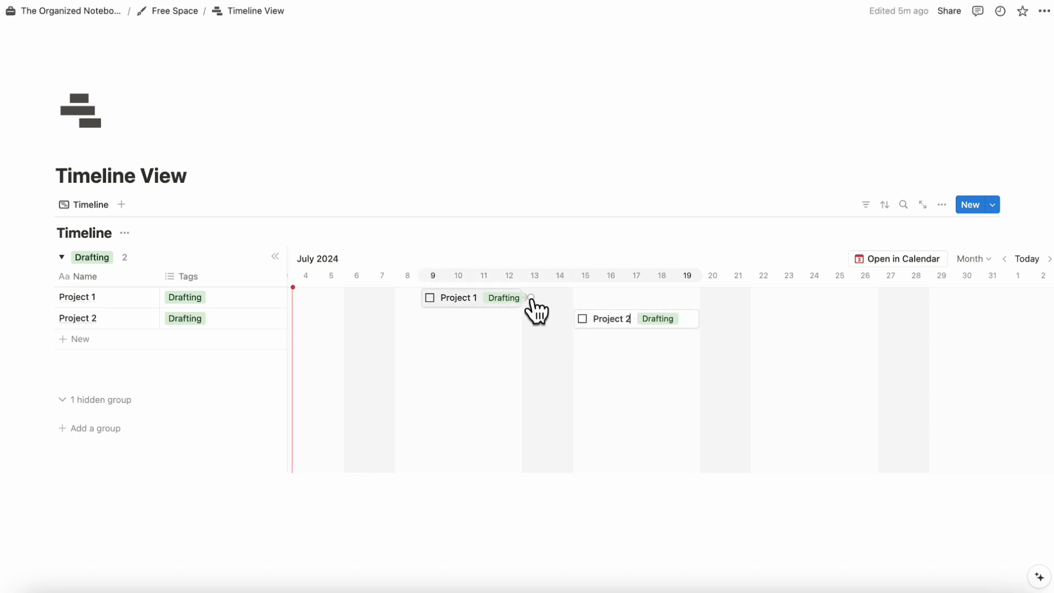
{"action": "left_click_drag", "start_coordinate": [582, 332], "coordinate": [578, 327]}
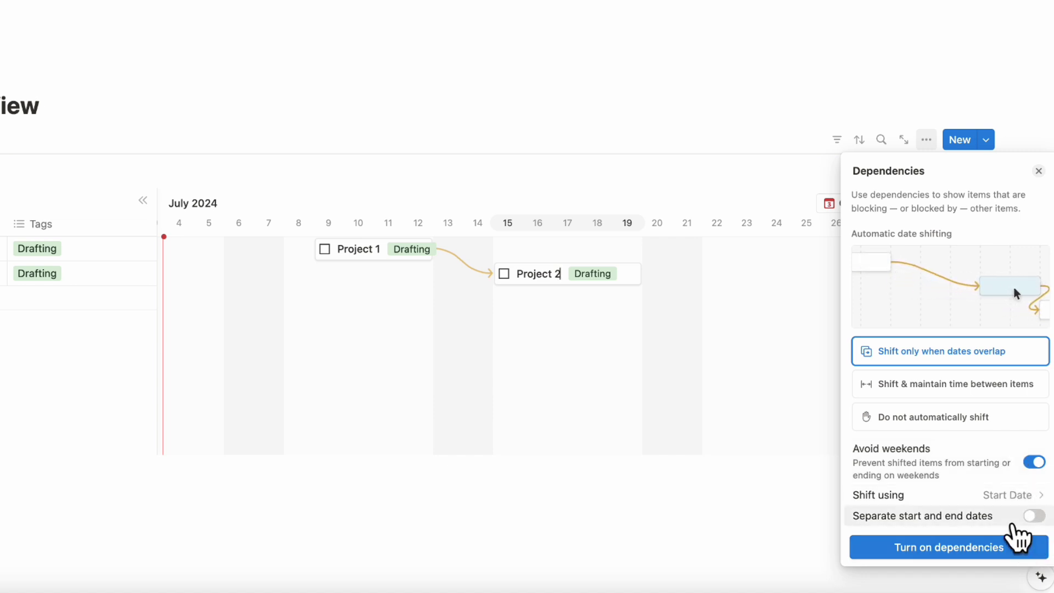
Turn on timeline dependencies and create Project 3 (July 22–26) depending on Project 2.
{"action": "left_click", "coordinate": [964, 551]}
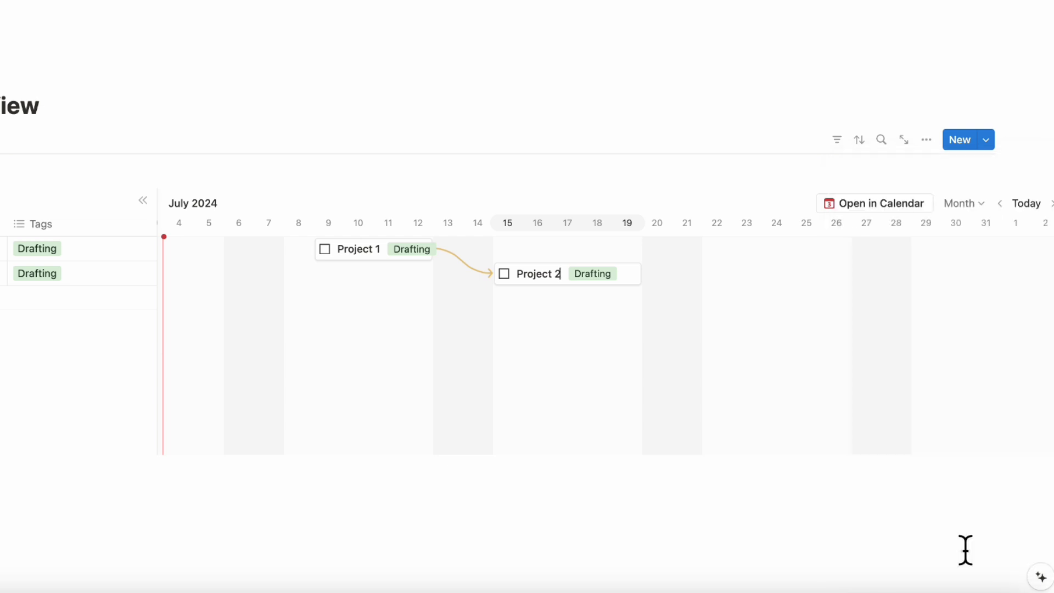
{"action": "left_click_drag", "start_coordinate": [642, 273], "coordinate": [742, 302]}
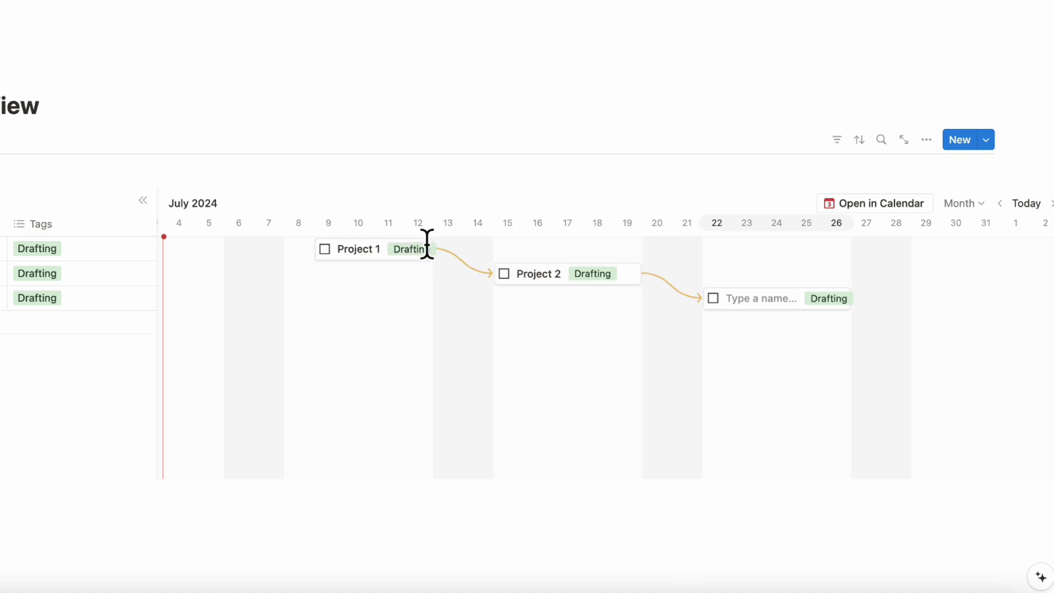
{"action": "type", "text": "Project 3"}
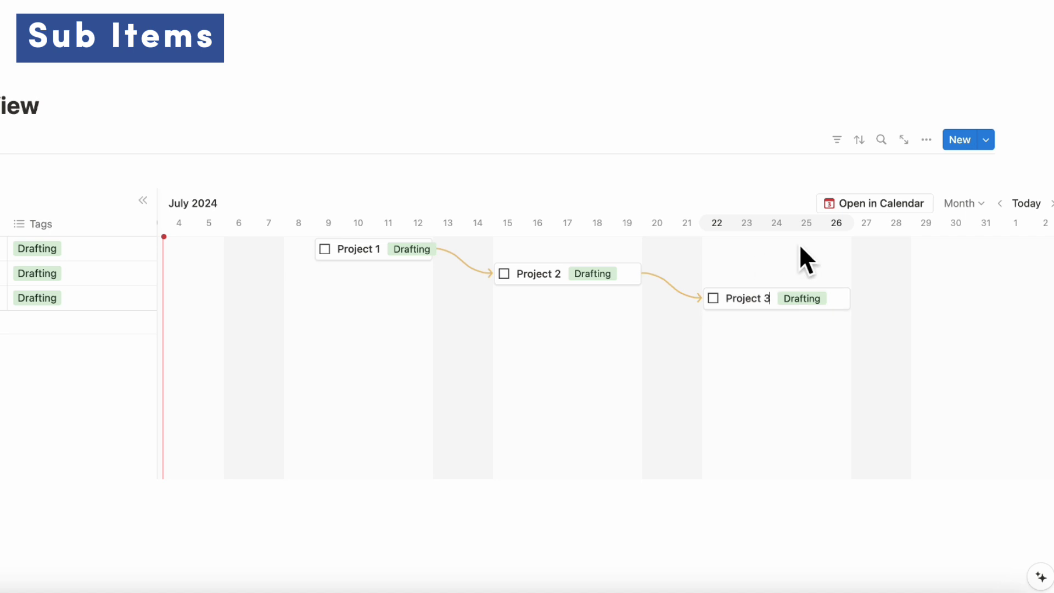
Turn on sub-items in the timeline's view options.
{"action": "left_click", "coordinate": [927, 142]}
{"action": "left_click", "coordinate": [979, 344]}
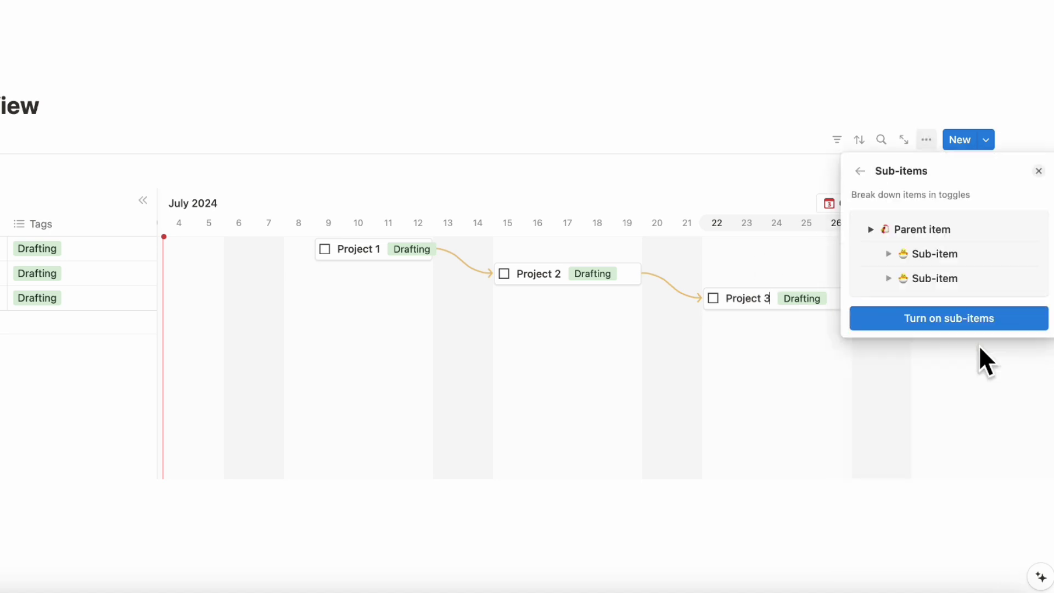
{"action": "left_click", "coordinate": [977, 319]}
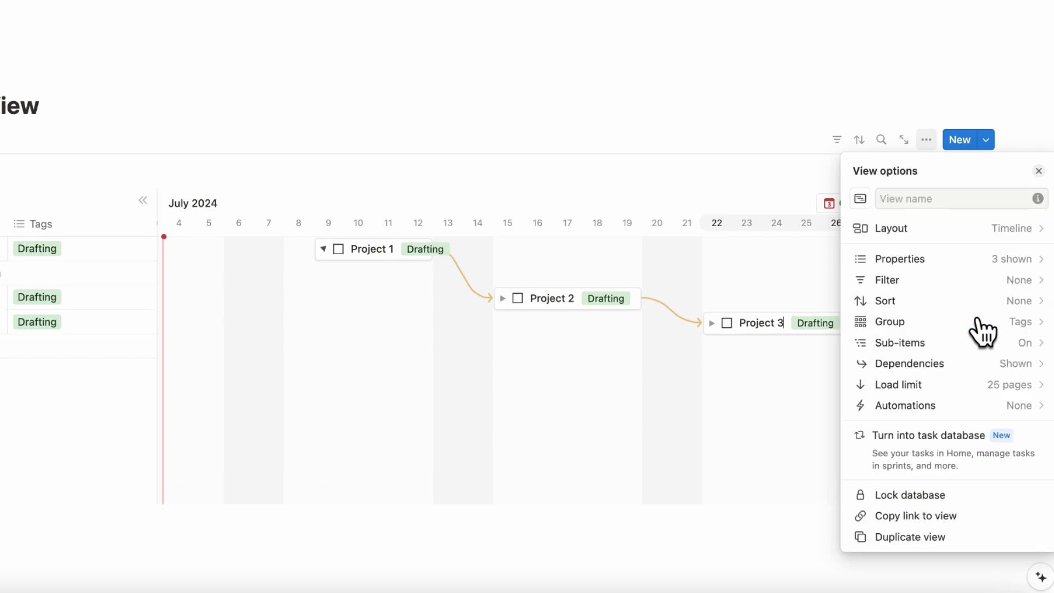
{"action": "left_click", "coordinate": [411, 293]}
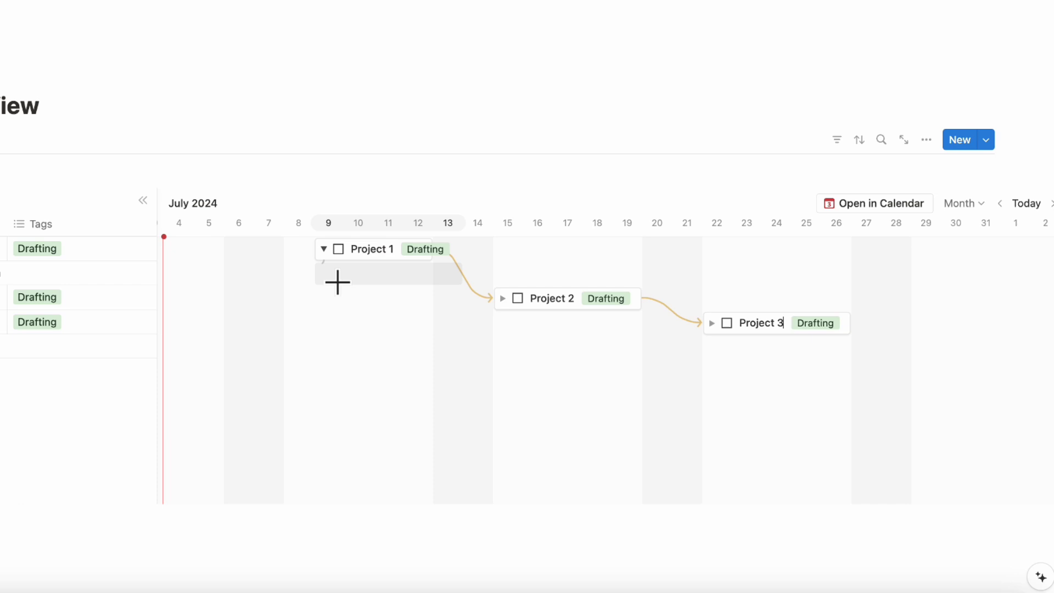
Add two sub-items named 'Sub Task' beneath Project 1.
{"action": "left_click", "coordinate": [364, 287]}
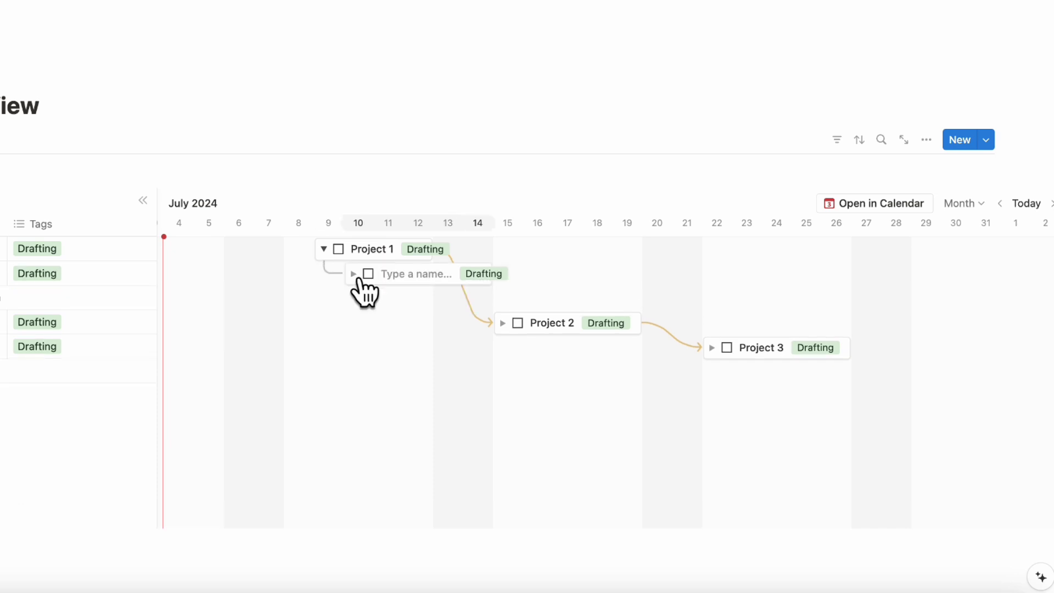
{"action": "type", "text": "Sub Task"}
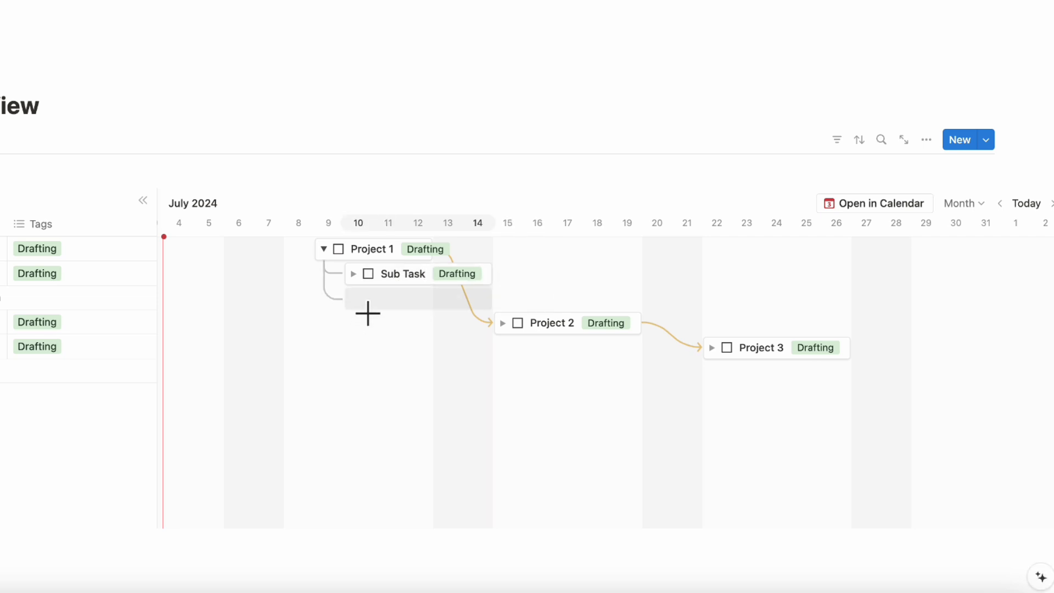
{"action": "left_click", "coordinate": [384, 307]}
{"action": "type", "text": "Sub"}
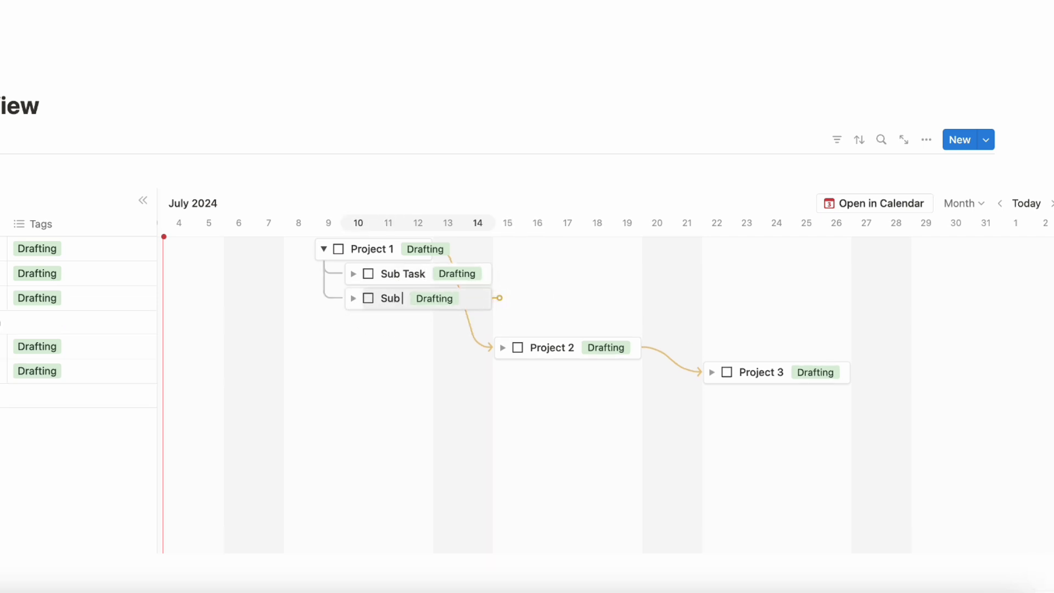
{"action": "type", "text": " Task"}
{"action": "key", "text": "Return"}
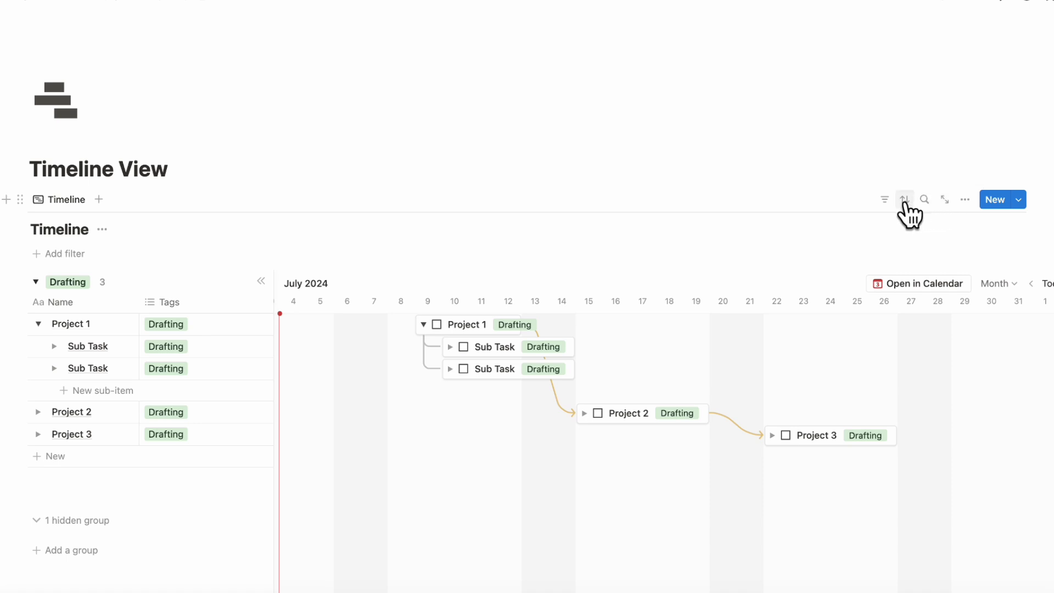
Clear the trial search, then sort items by Start Date, Descending.
{"action": "left_click", "coordinate": [924, 200]}
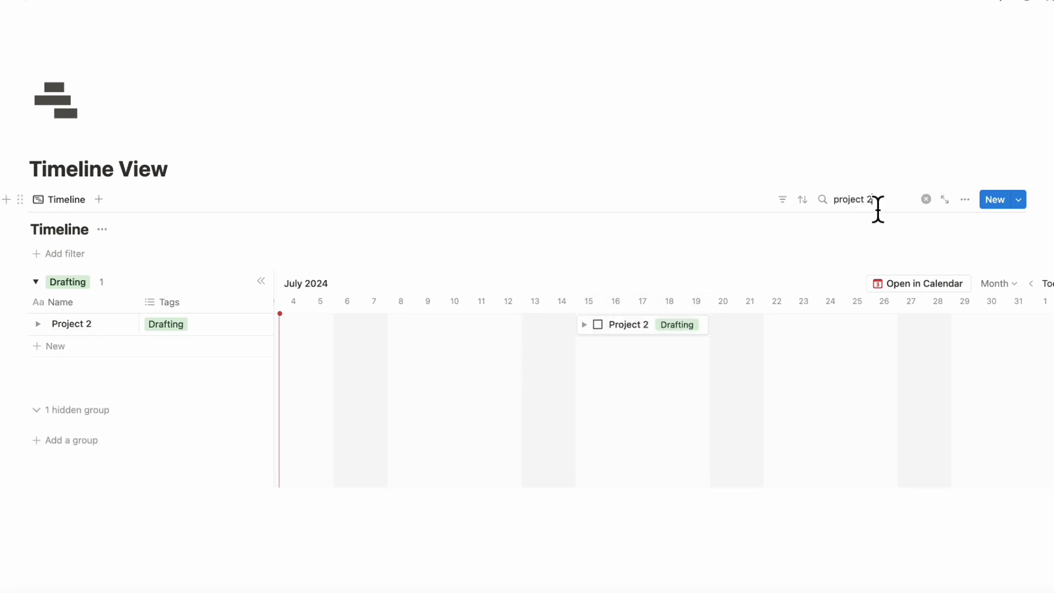
{"action": "key", "text": "BackSpace"}
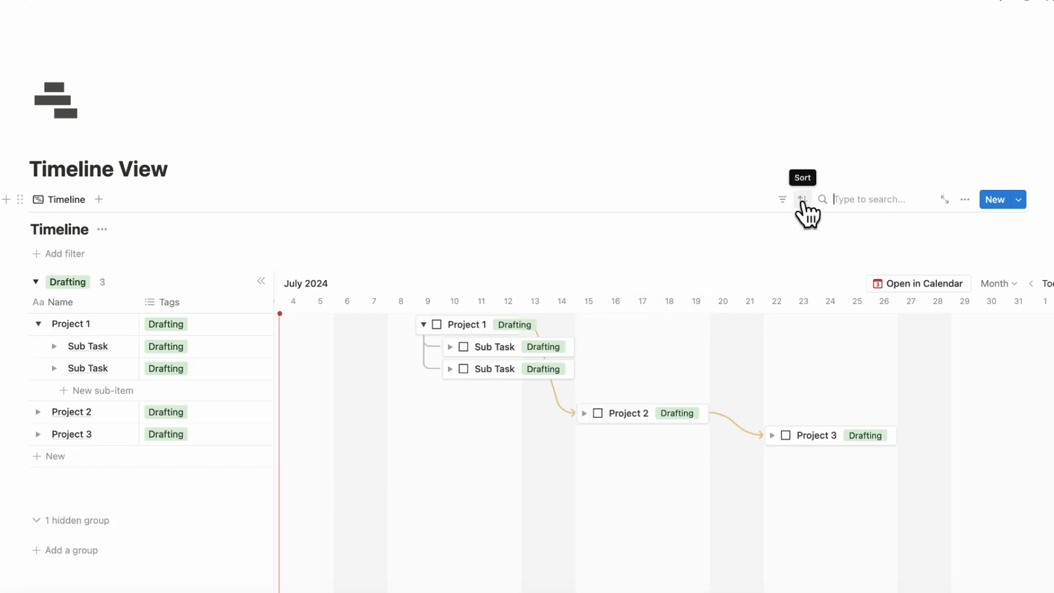
{"action": "left_click", "coordinate": [803, 200]}
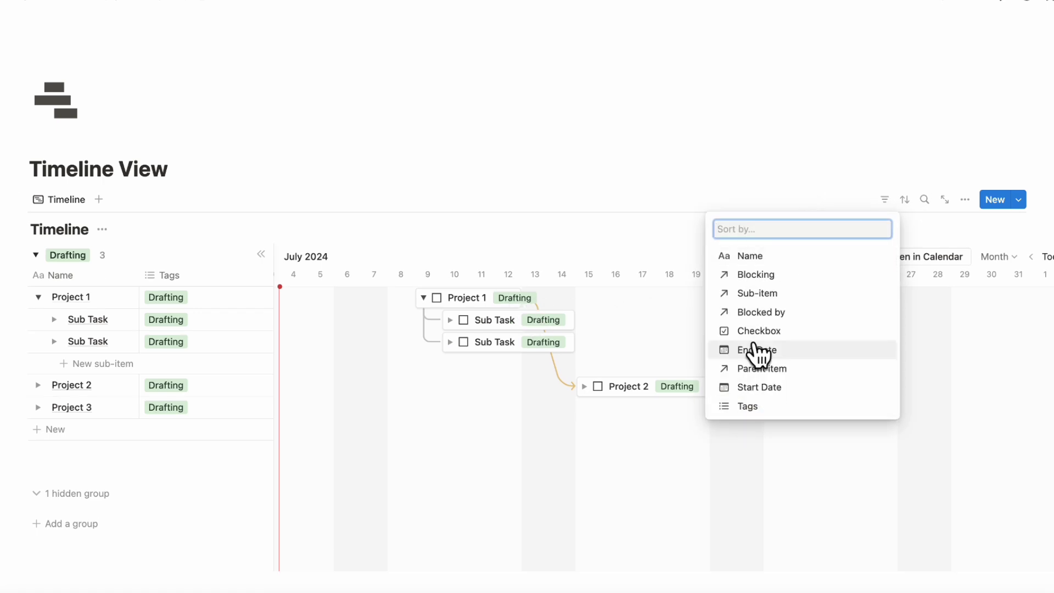
{"action": "left_click", "coordinate": [784, 389]}
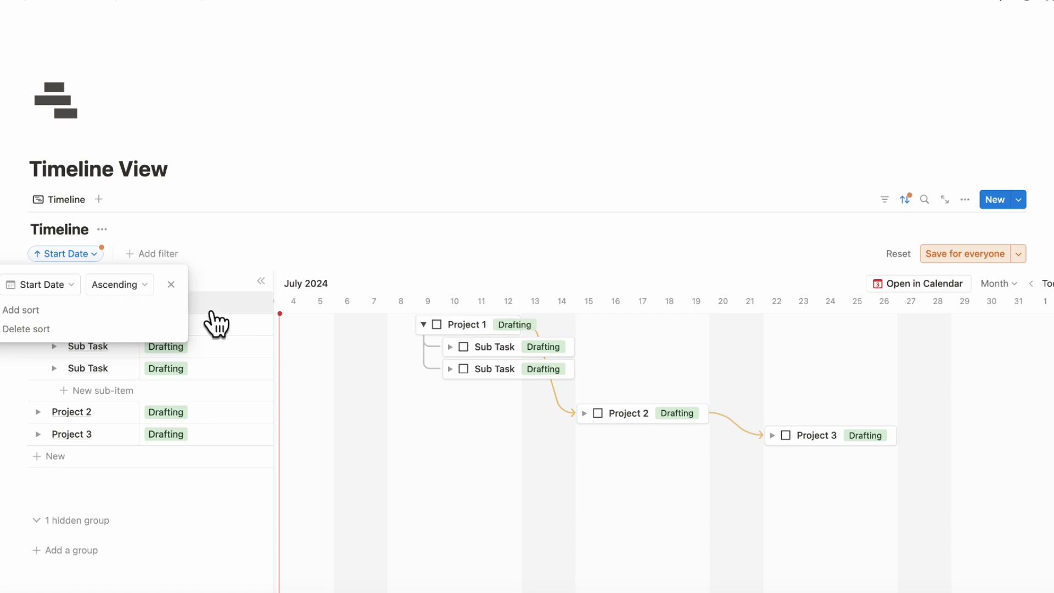
{"action": "left_click", "coordinate": [132, 284]}
{"action": "left_click", "coordinate": [145, 332]}
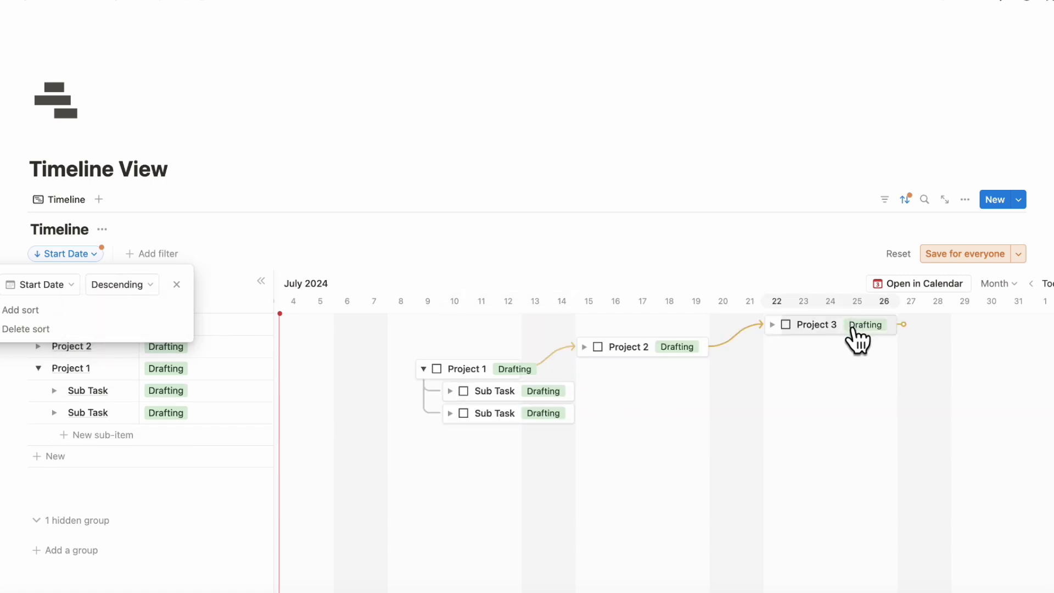
Save the Start Date sort for everyone and open the filter property list.
{"action": "left_click", "coordinate": [964, 253]}
{"action": "left_click", "coordinate": [884, 199]}
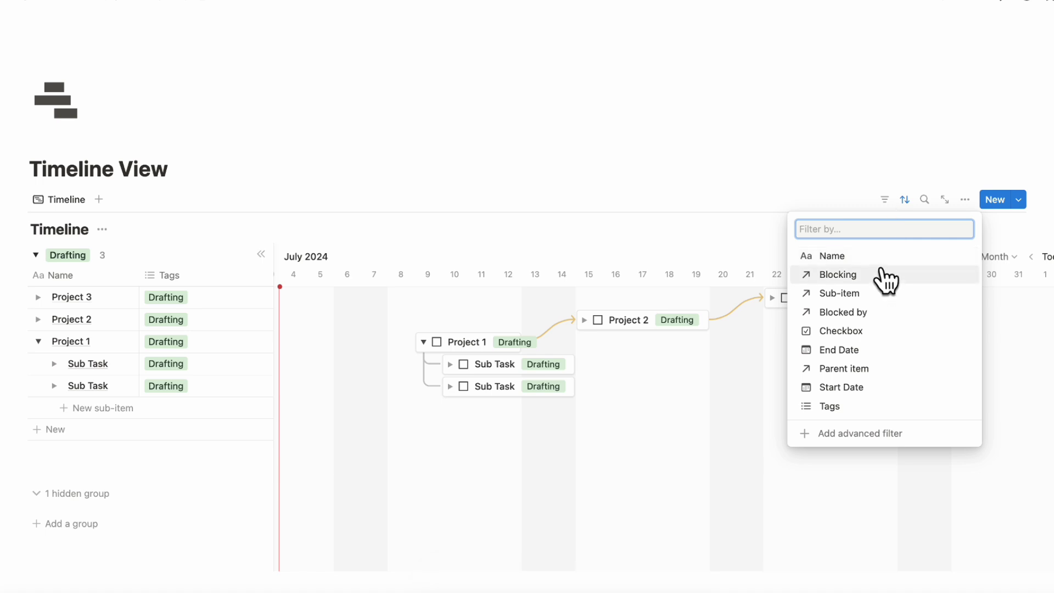